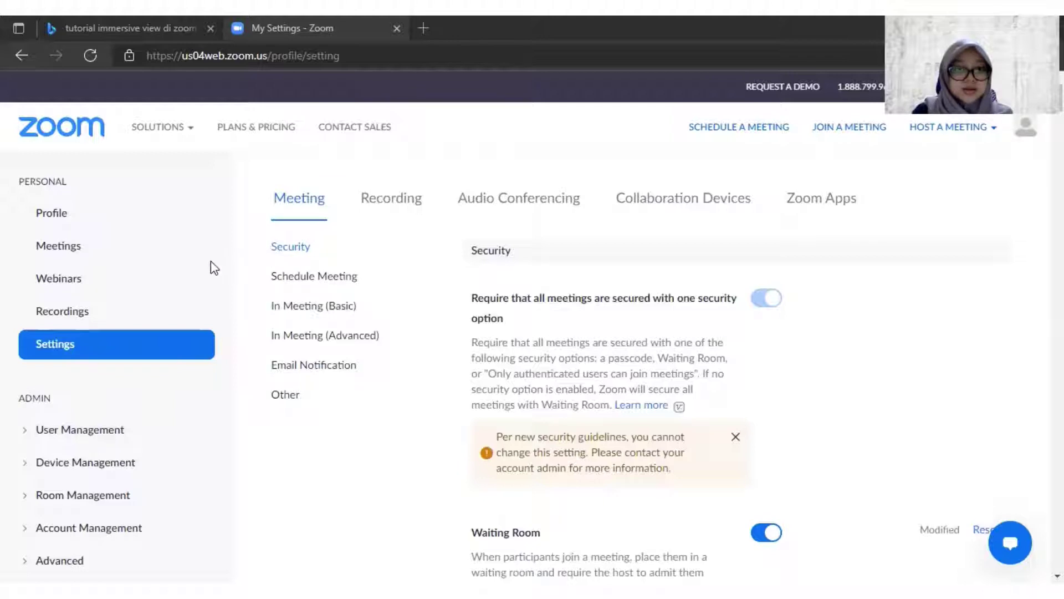
# Open the advanced in-meeting settings and check the Immersive View option
pyautogui.click(190, 356)
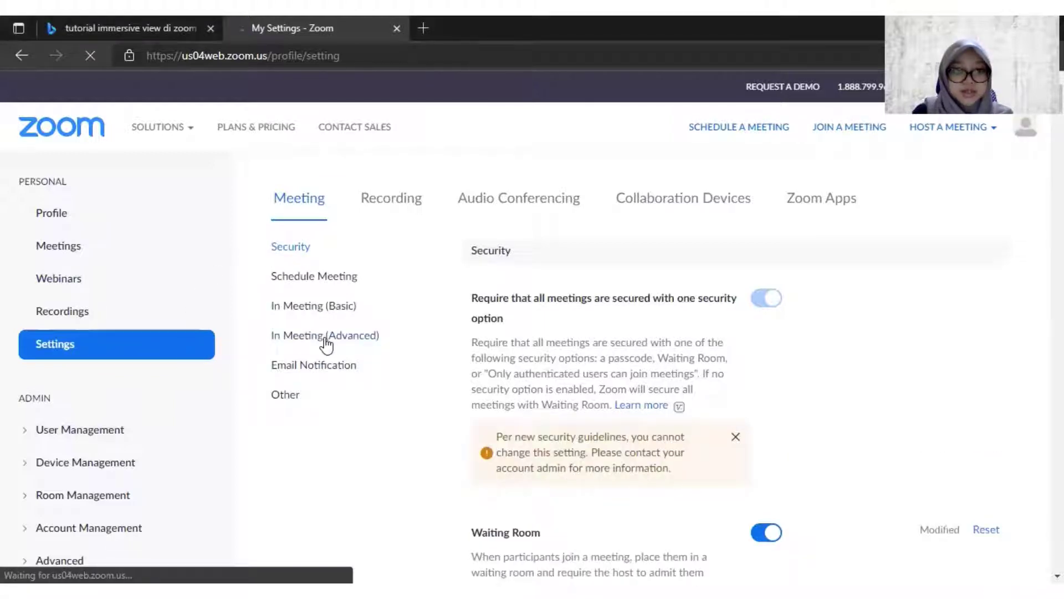
pyautogui.click(326, 339)
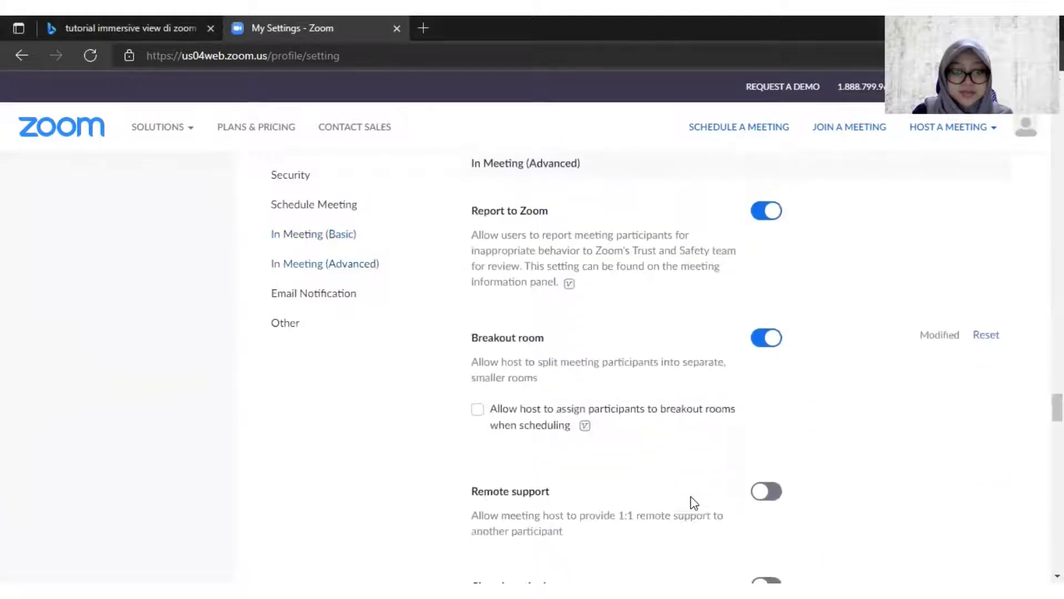
pyautogui.scroll(-10, 634, 457)
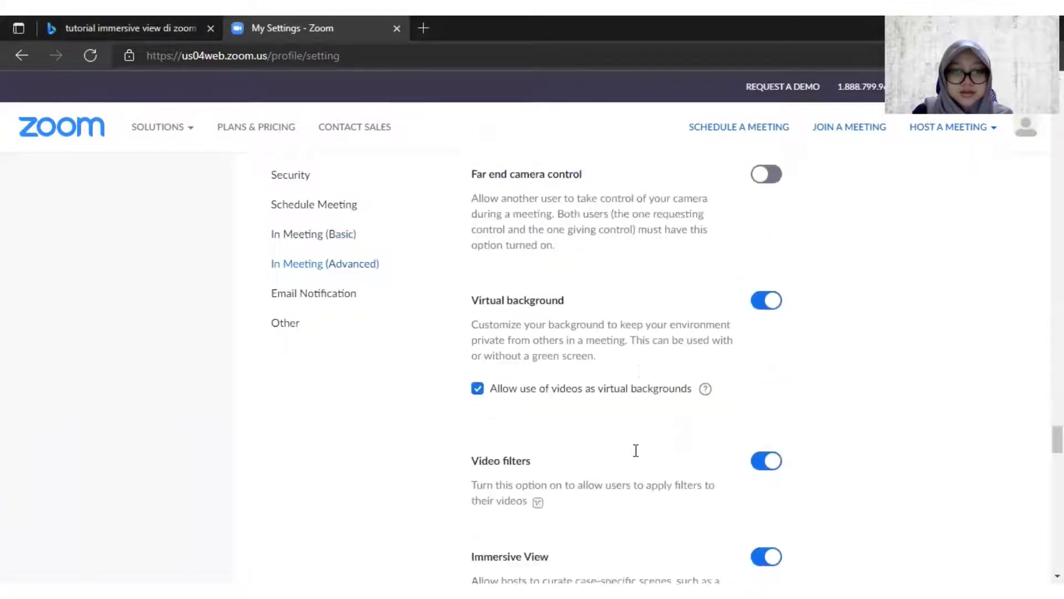
pyautogui.scroll(-8, 636, 450)
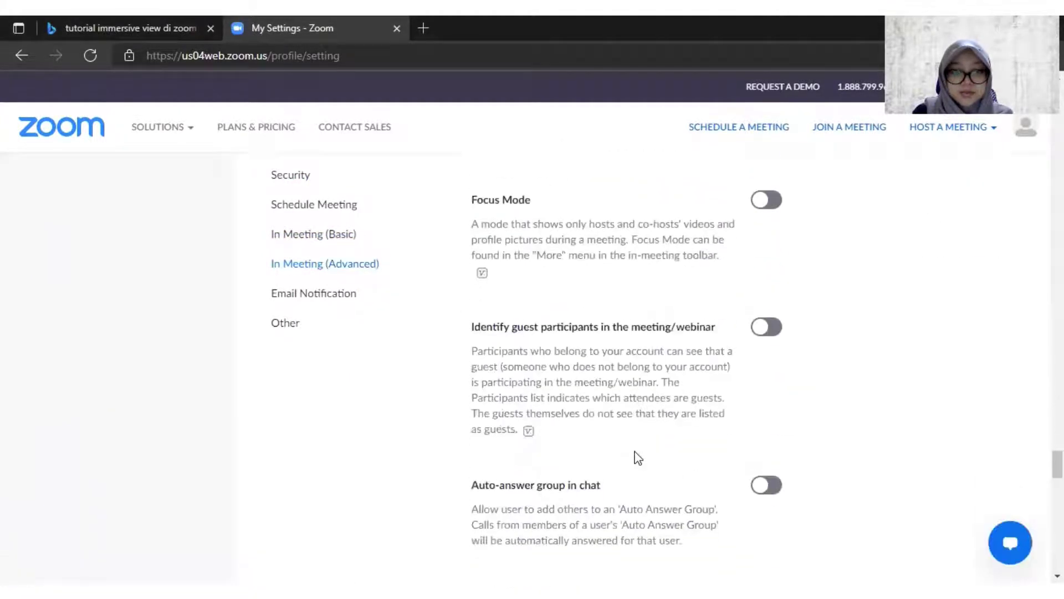
pyautogui.scroll(4, 638, 458)
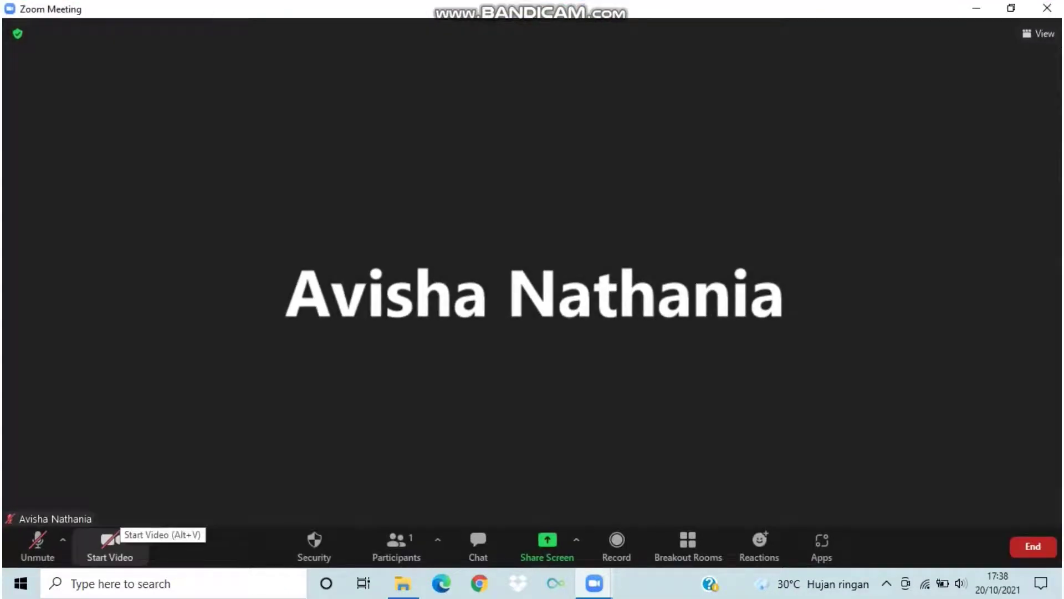
# Start the camera video in the meeting
pyautogui.click(110, 541)
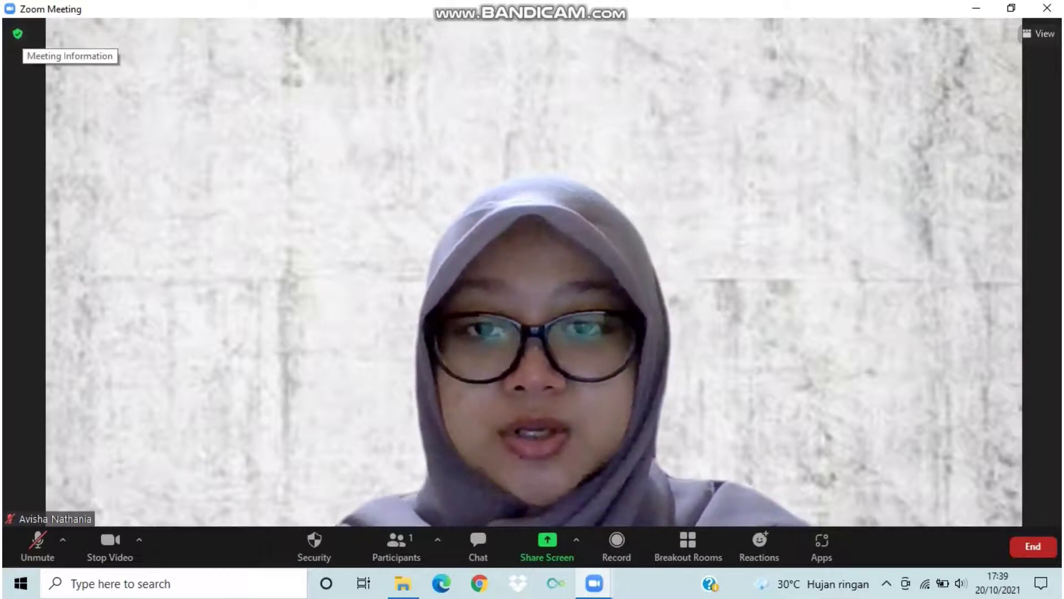
pyautogui.click(17, 33)
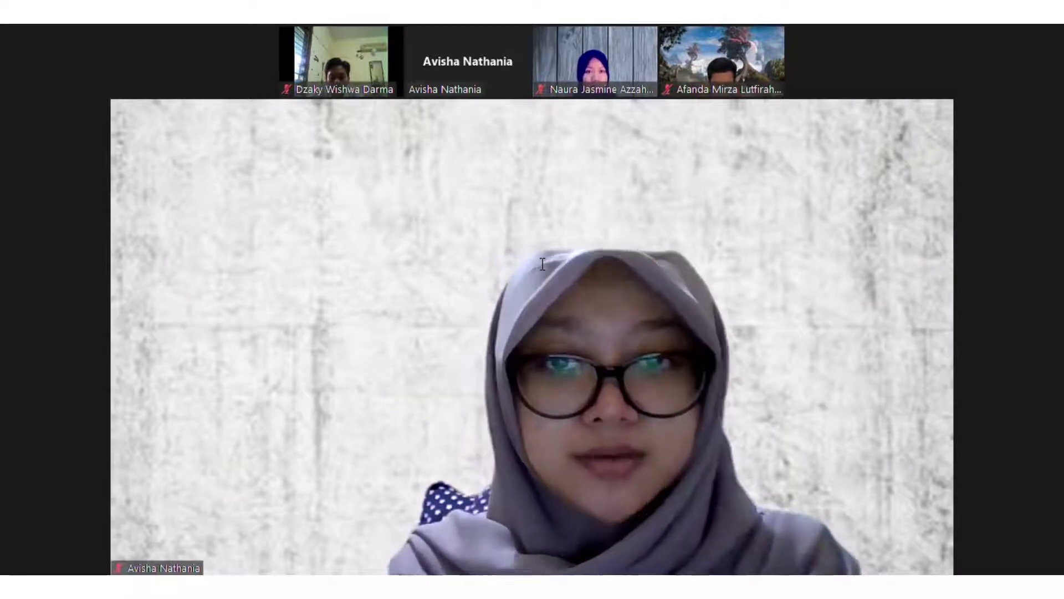
# Switch the meeting to Immersive View using the five-frame gallery wall scene with participants placed automatically
pyautogui.moveTo(480, 470)
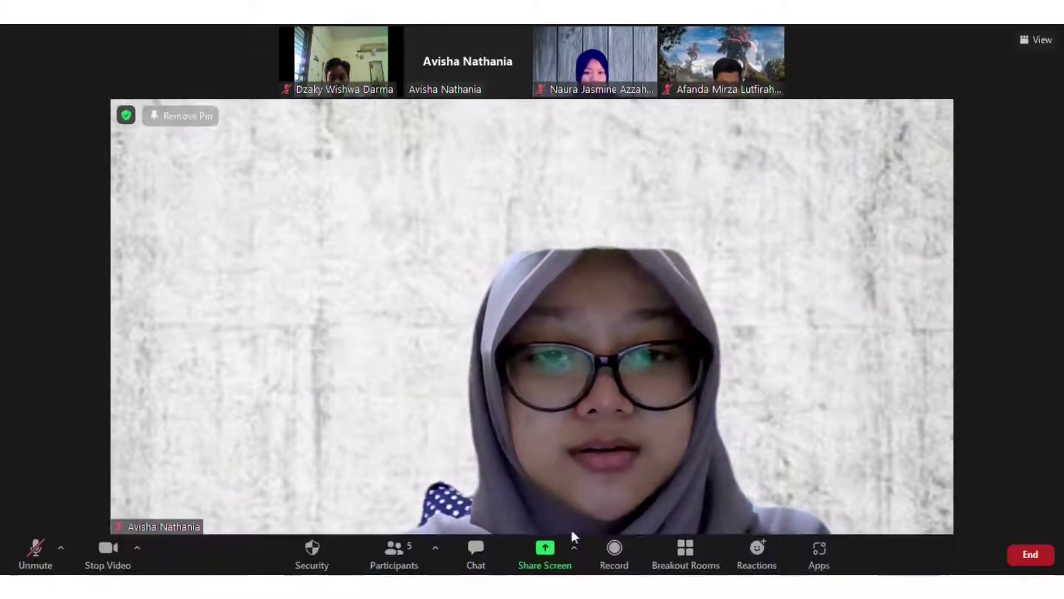
pyautogui.click(1040, 38)
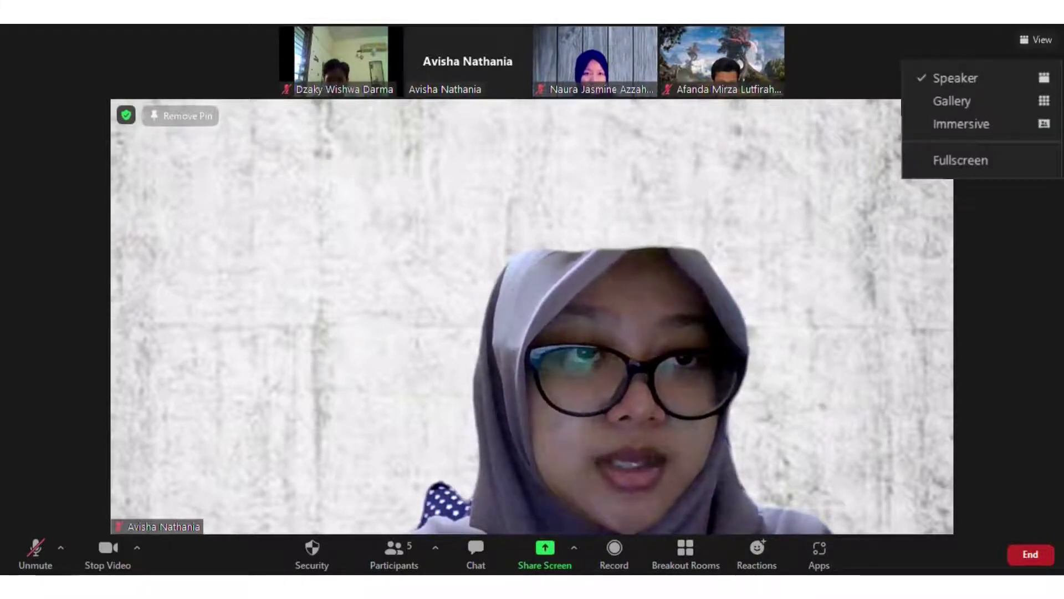
pyautogui.click(961, 124)
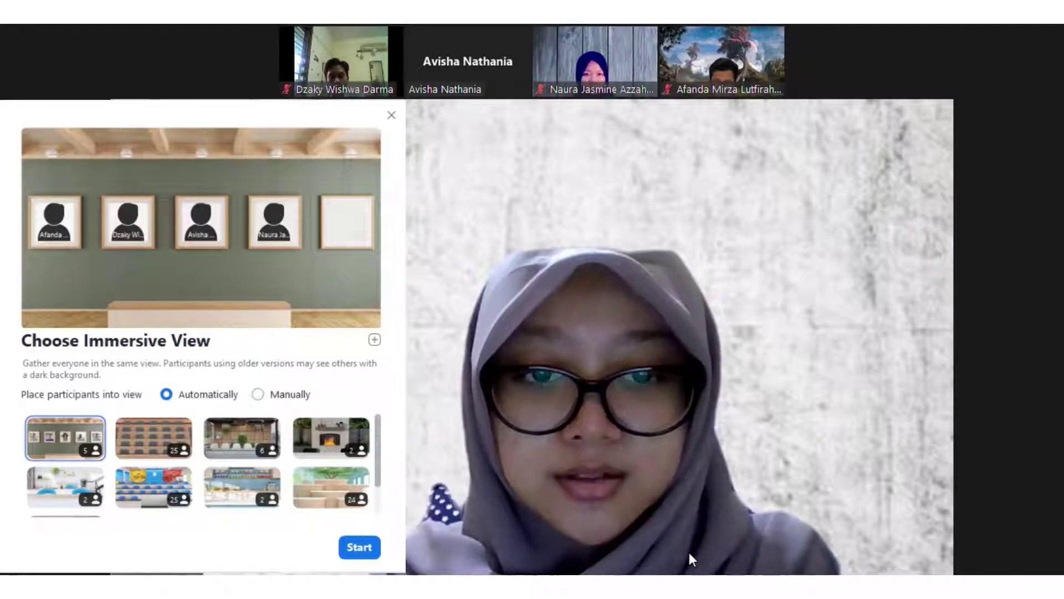
pyautogui.press('Escape')
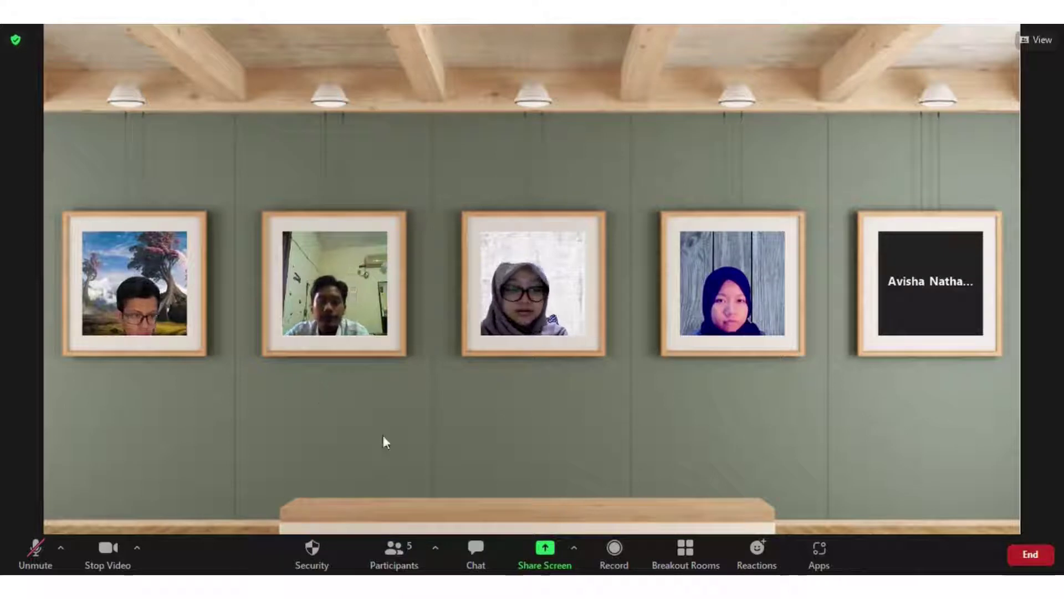
# Change the immersive scene to the two-person outdoor fireplace
pyautogui.click(1037, 40)
pyautogui.click(956, 132)
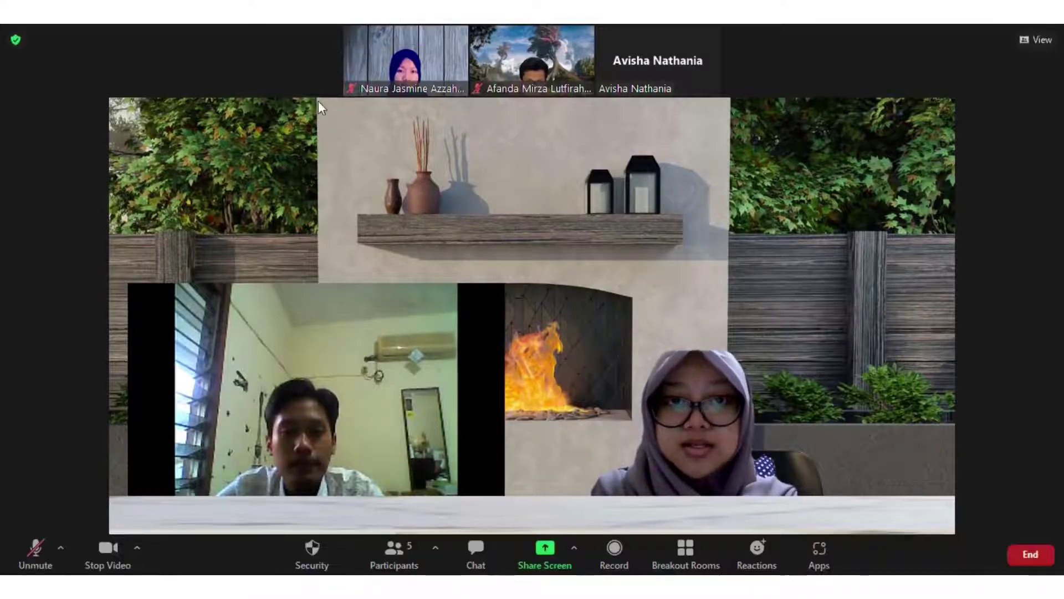
pyautogui.moveTo(653, 65)
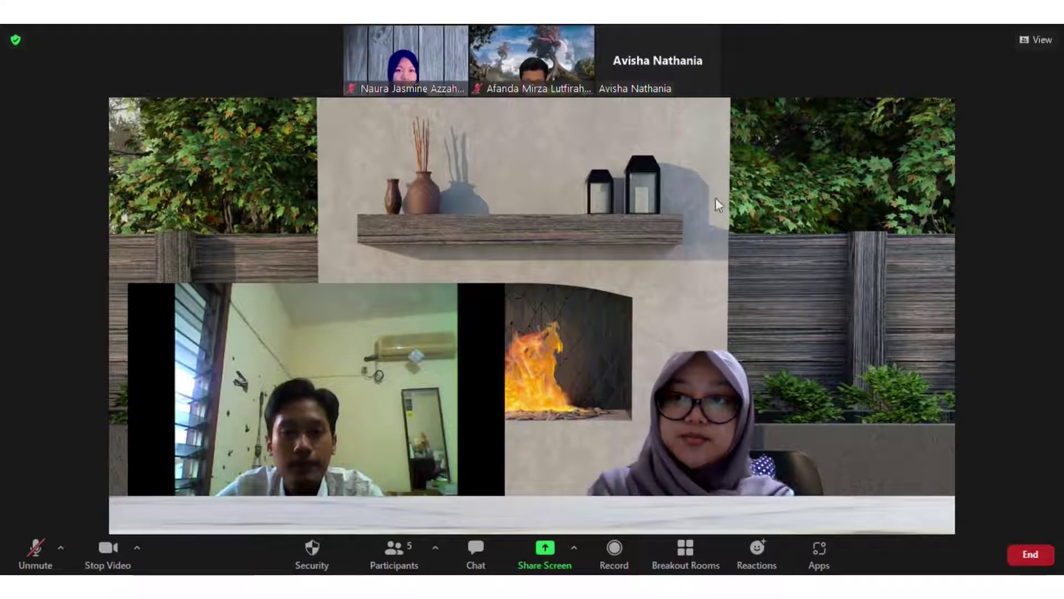
# Set participant placement in the fireplace immersive scene to Manually and search for another participant by name
pyautogui.click(1036, 41)
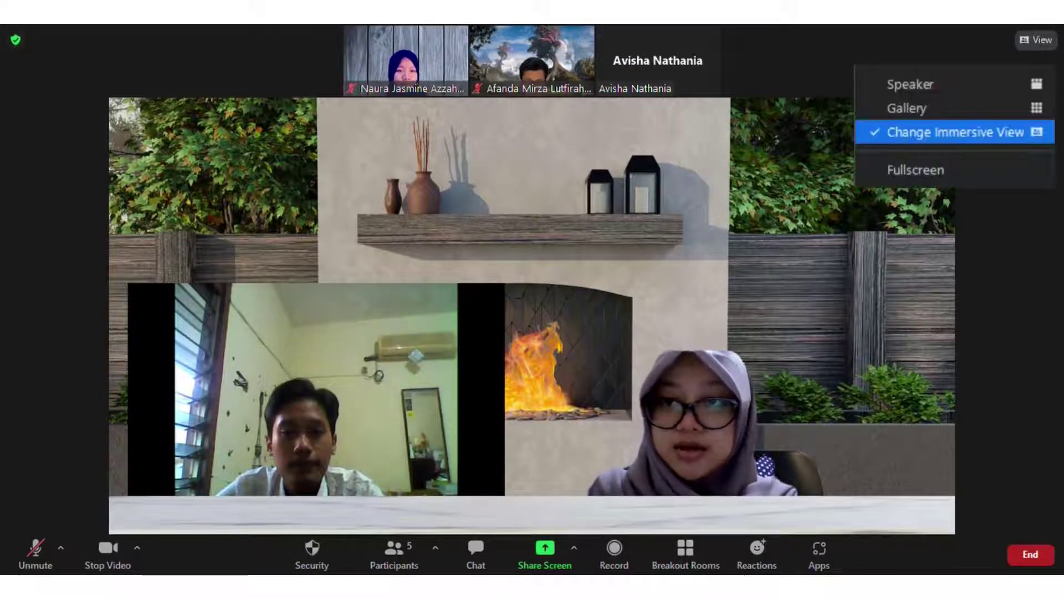
pyautogui.click(955, 132)
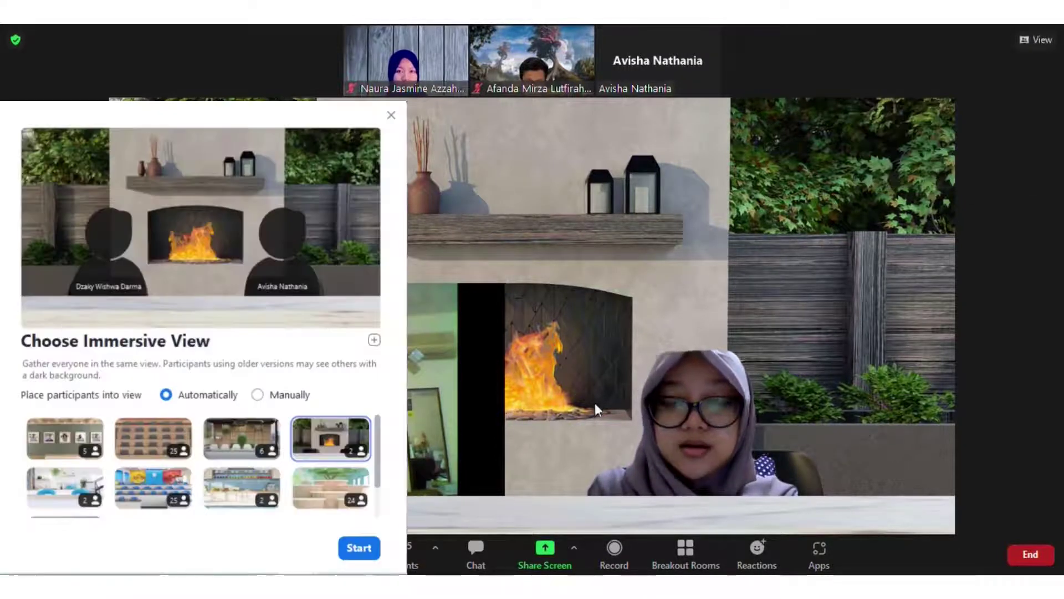
pyautogui.click(588, 400)
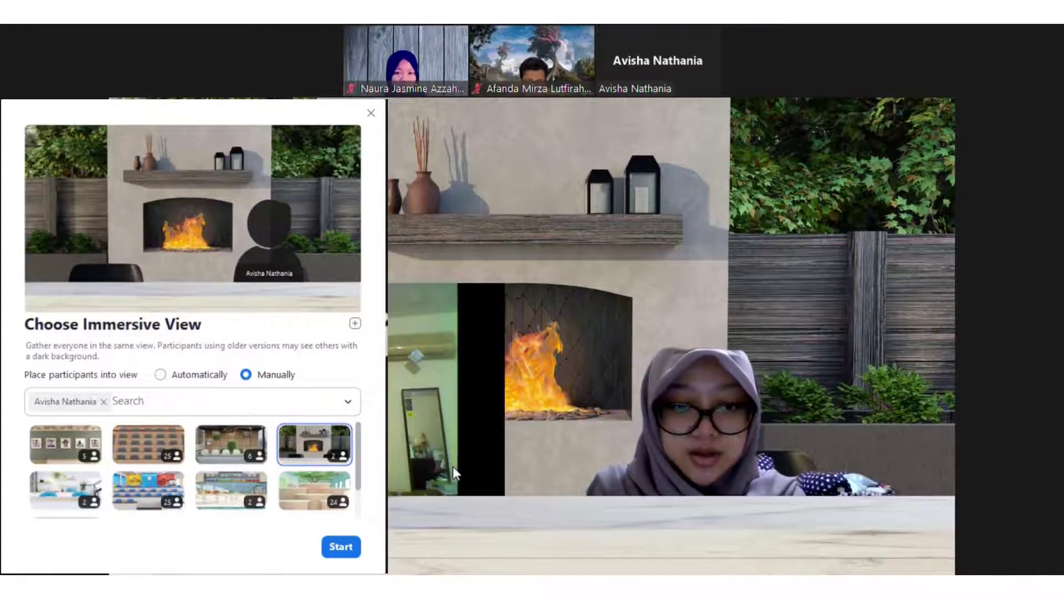
pyautogui.write('naura')
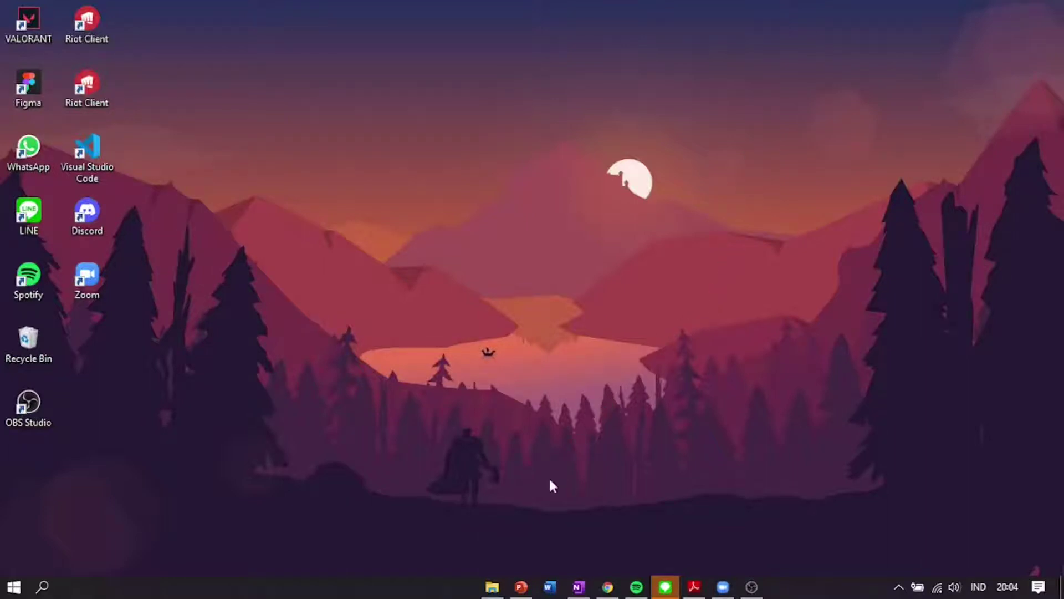
# Switch to PowerPoint, go to the first slide of the Kimia Ikatan Molekul presentation and minimize its window
pyautogui.moveTo(524, 582)
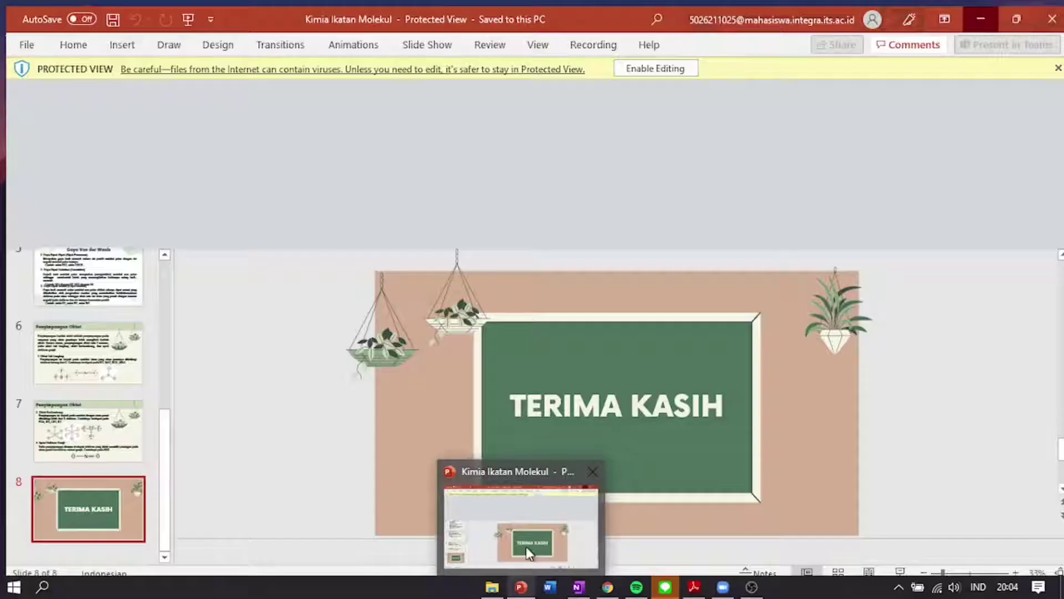
pyautogui.click(528, 552)
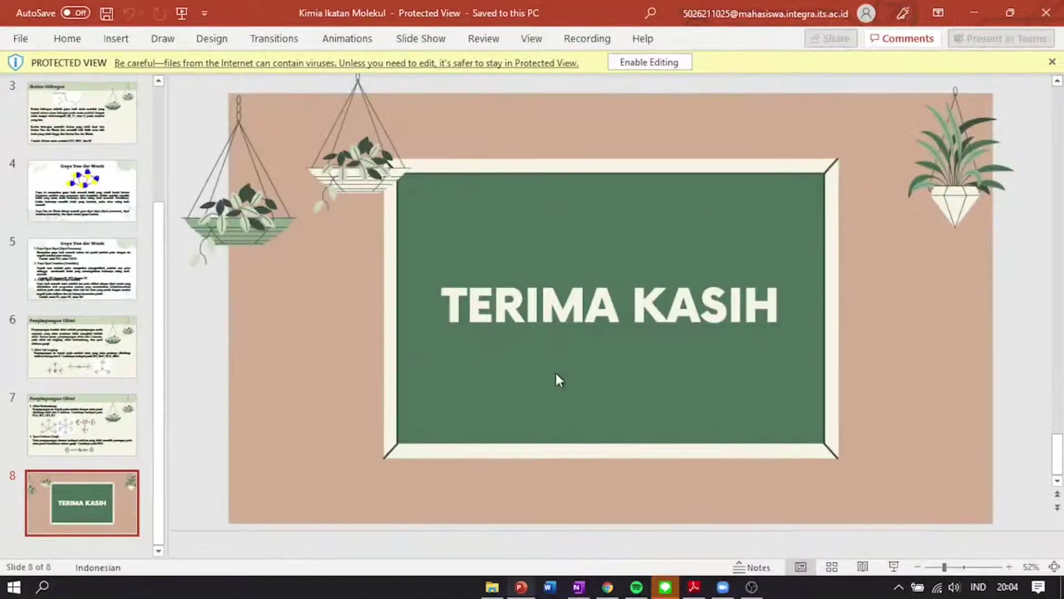
pyautogui.press('Home')
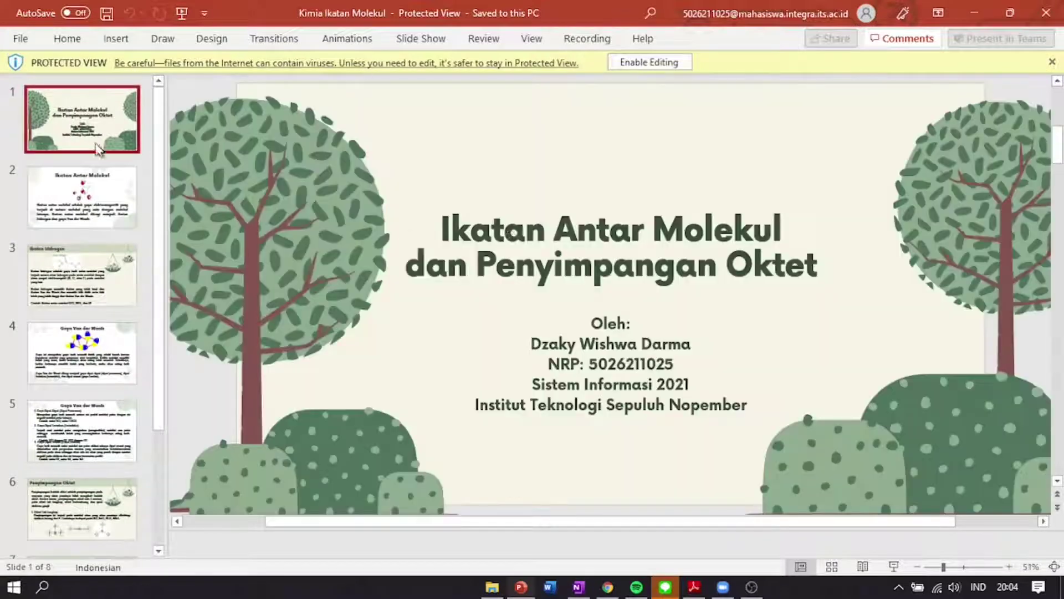
pyautogui.click(974, 13)
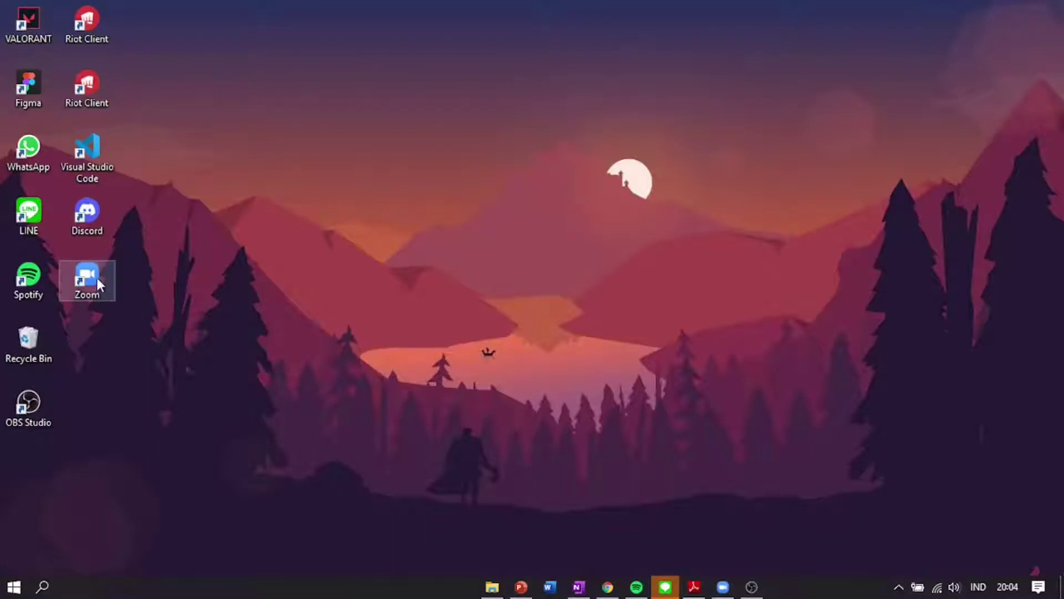
# Launch Zoom, start a new meeting and maximize the meeting window
pyautogui.doubleClick(97, 277)
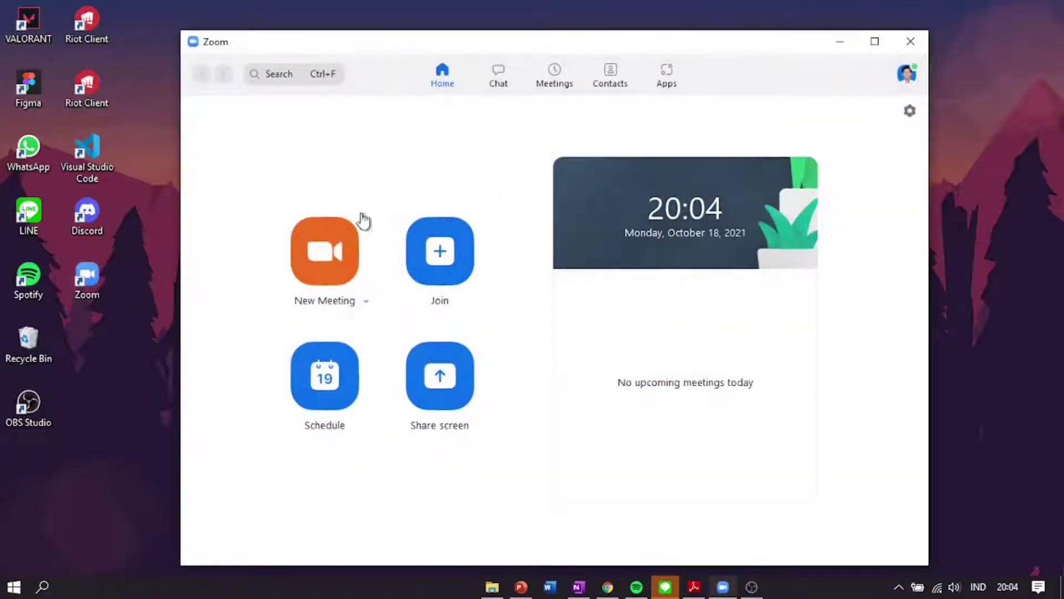
pyautogui.click(327, 251)
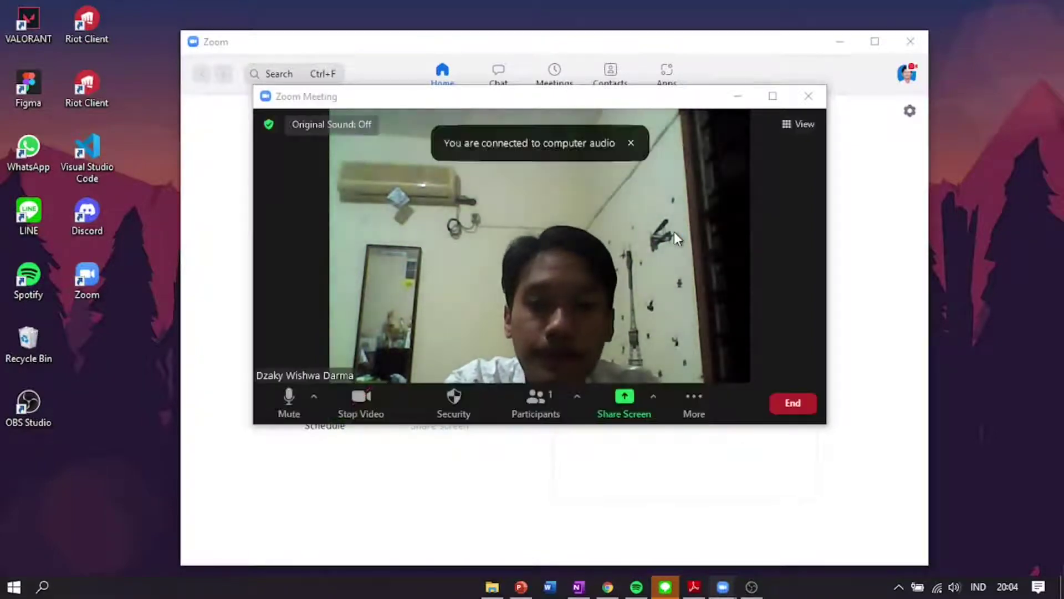
pyautogui.click(773, 99)
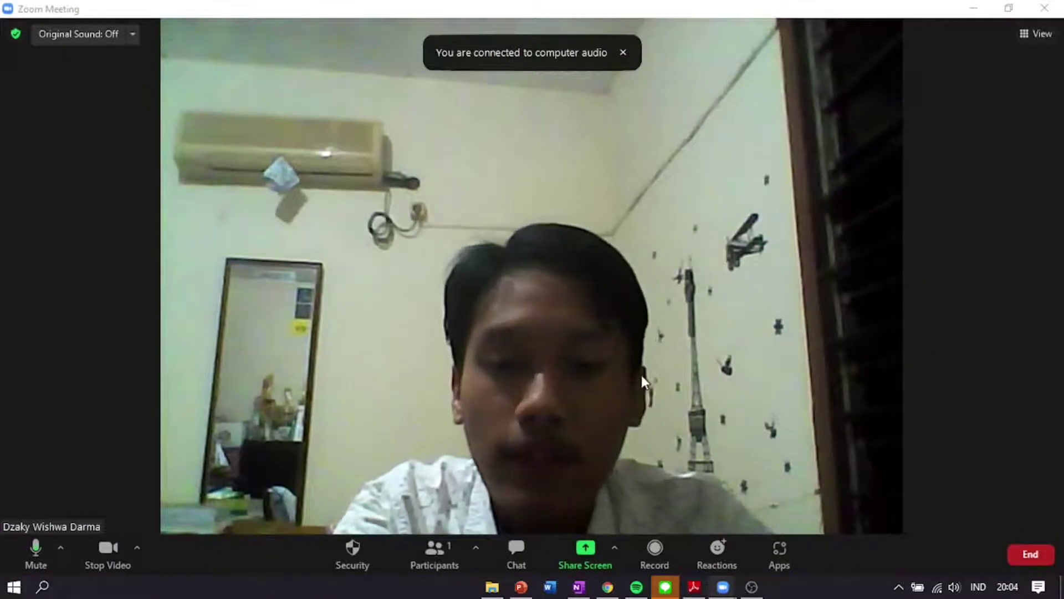
# Share the Kimia Ikatan Molekul PowerPoint window in the meeting and start its slide show
pyautogui.click(592, 553)
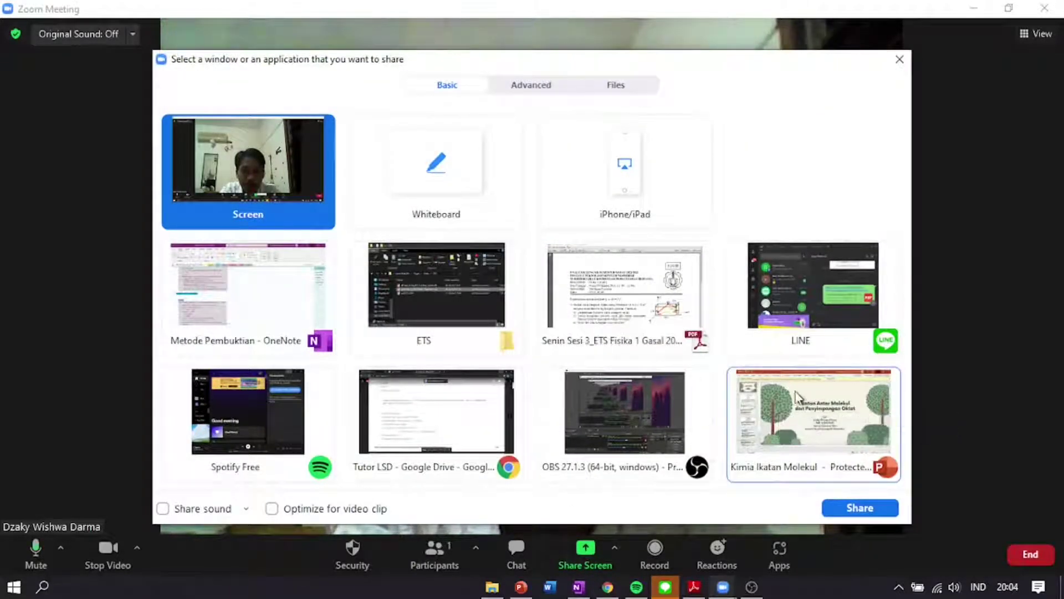
pyautogui.click(789, 417)
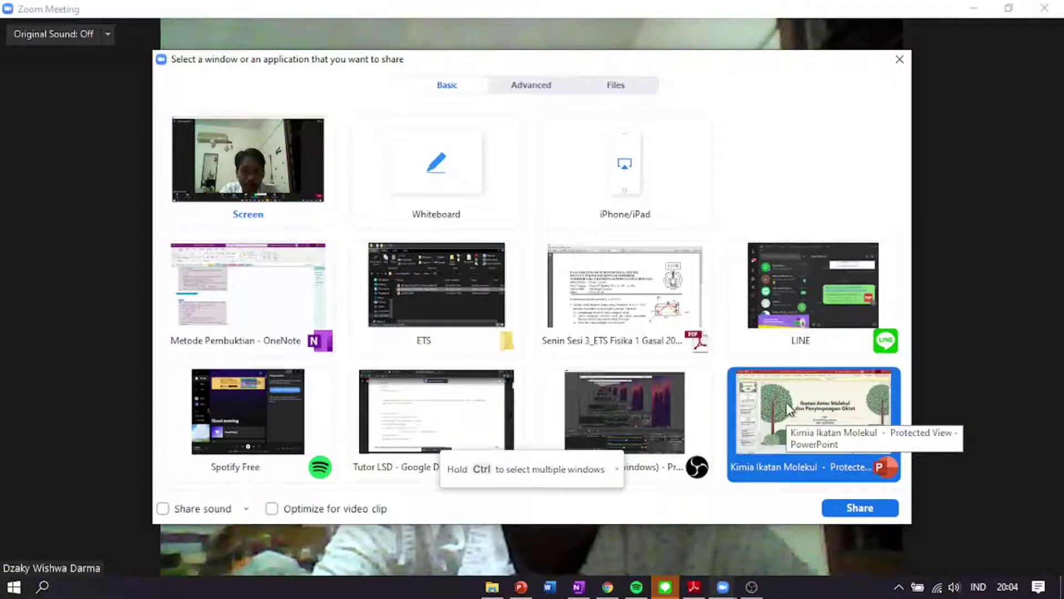
pyautogui.click(860, 508)
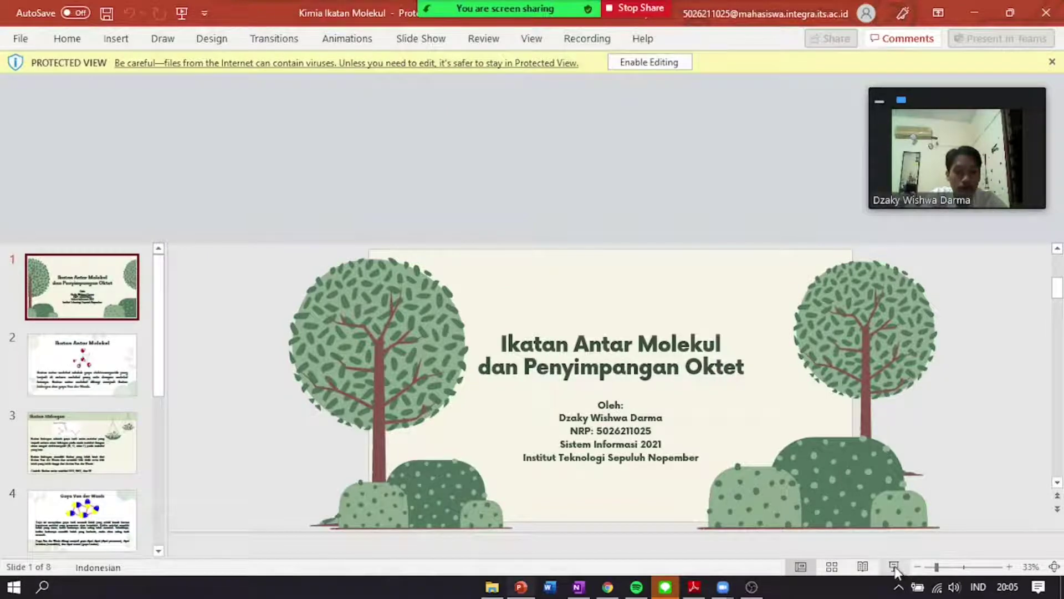
pyautogui.click(894, 566)
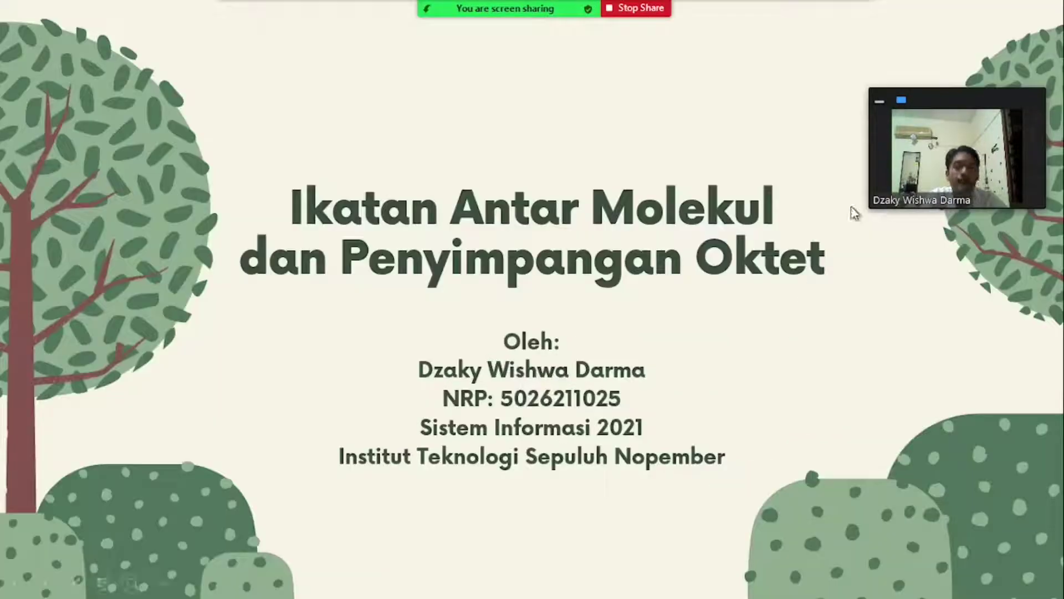
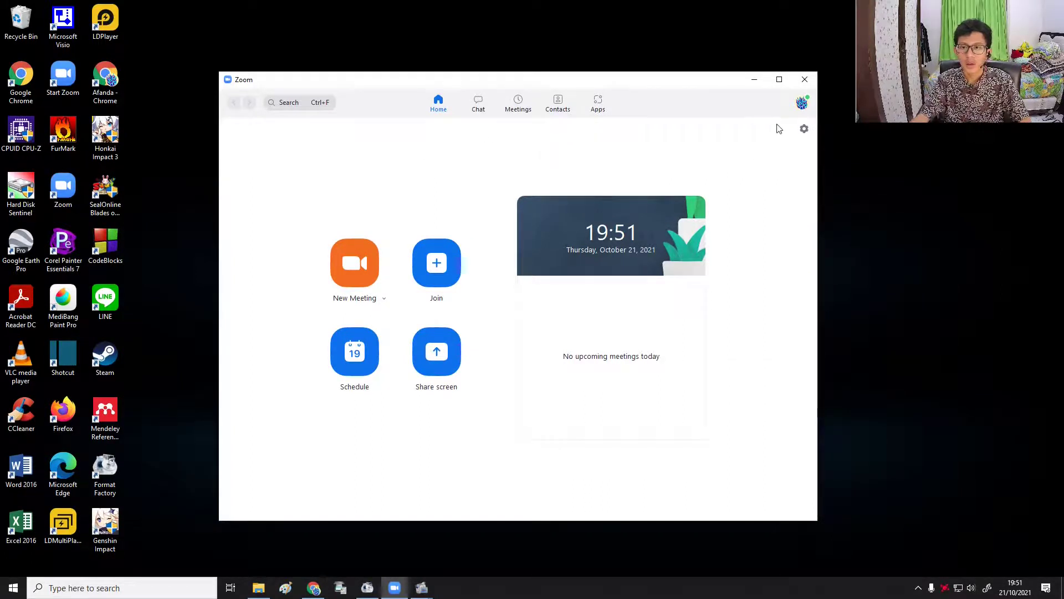
# Open the account's web settings from the Zoom client profile and locate Breakout room under In Meeting (Advanced)
pyautogui.click(801, 106)
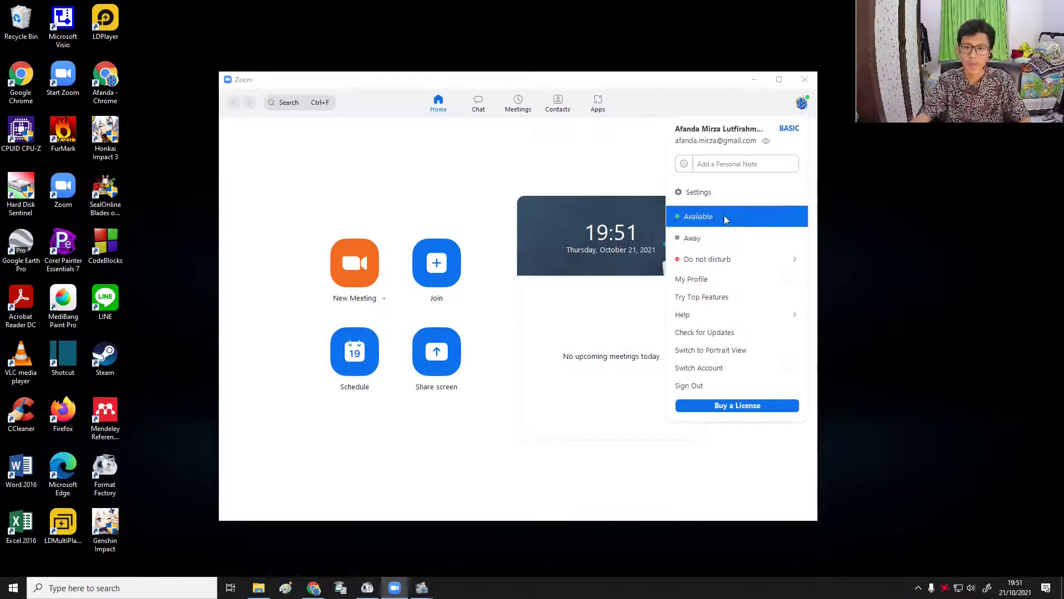
pyautogui.click(691, 279)
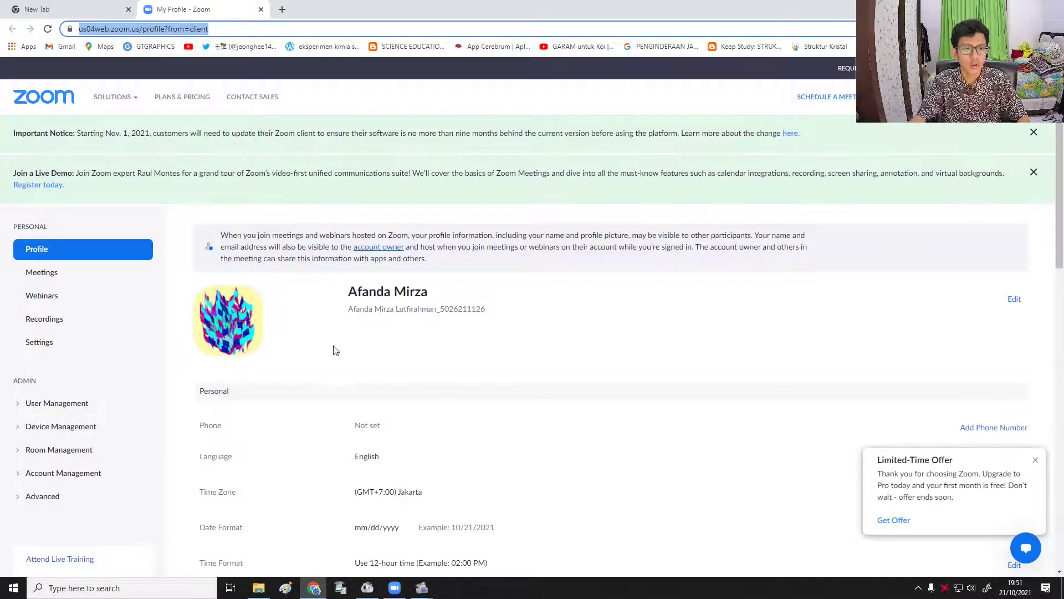
pyautogui.click(31, 350)
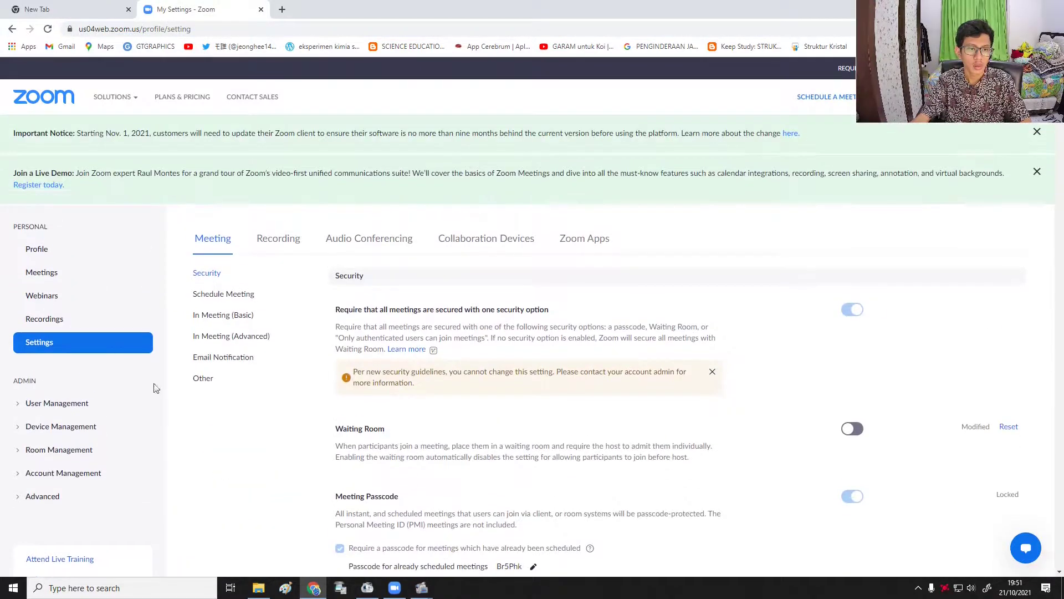
pyautogui.click(248, 339)
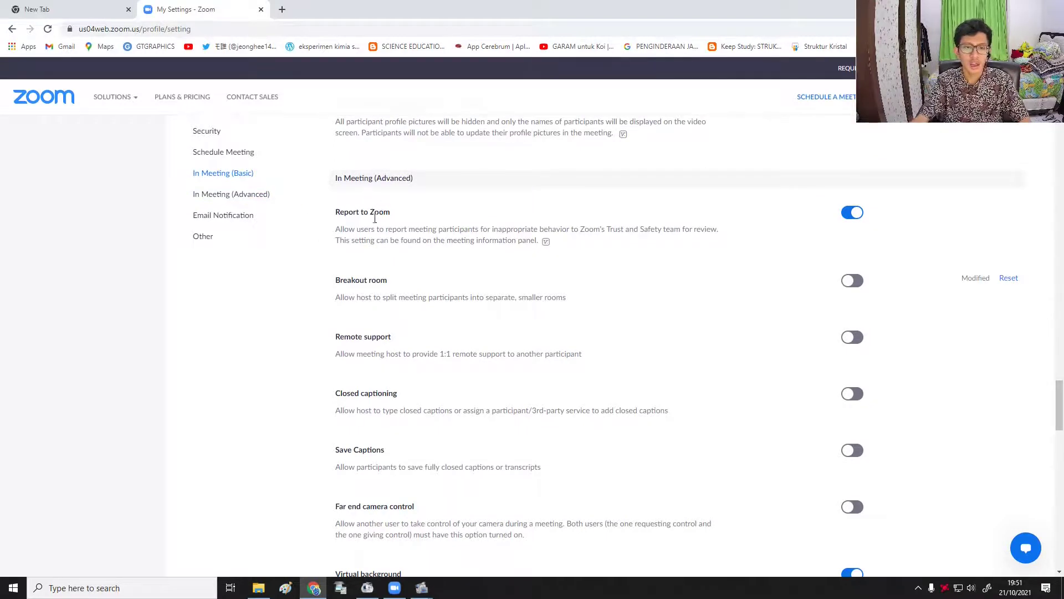
pyautogui.moveTo(336, 279); pyautogui.dragTo(395, 284)
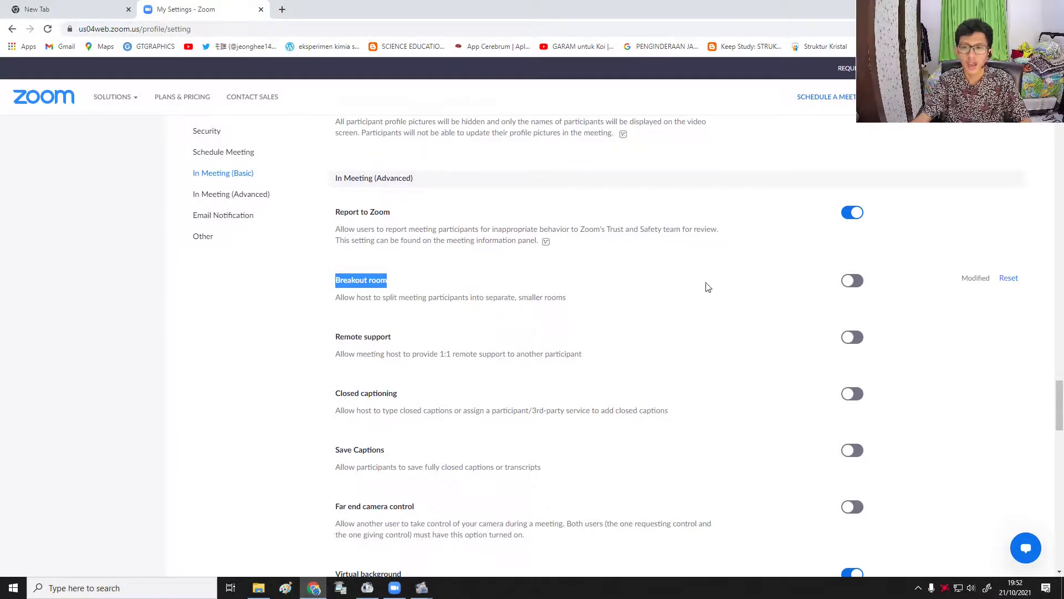
pyautogui.click(661, 272)
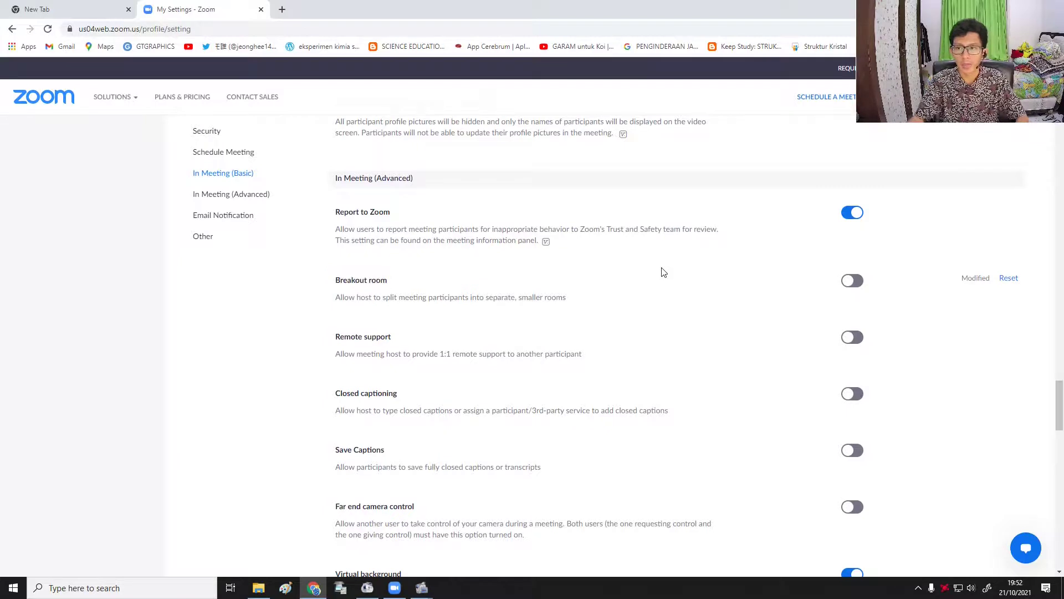
# Enable the Breakout room setting in the web settings and return to the Zoom meeting window
pyautogui.click(850, 281)
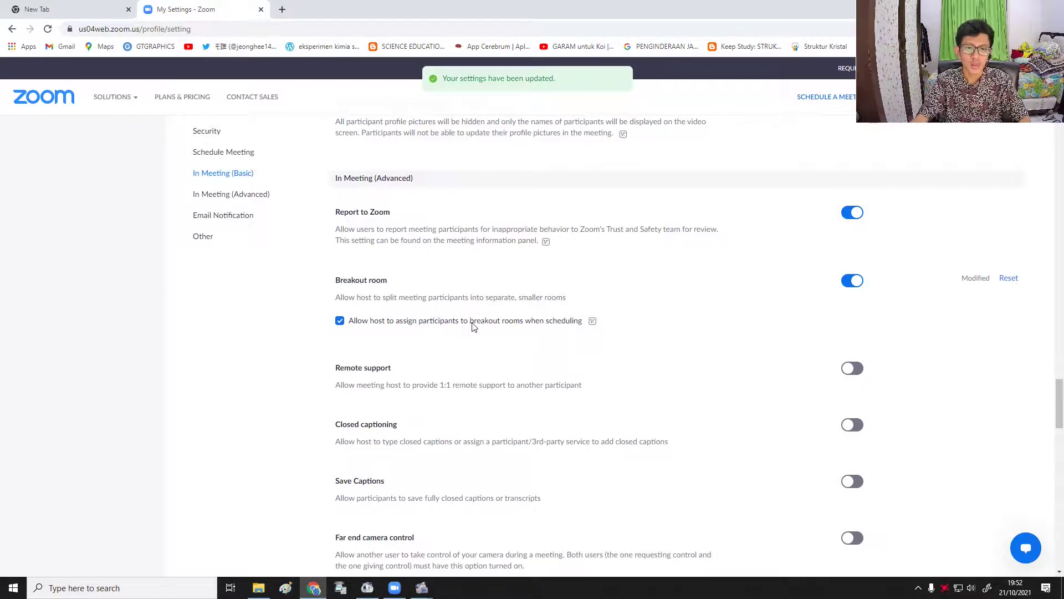
pyautogui.moveTo(592, 326)
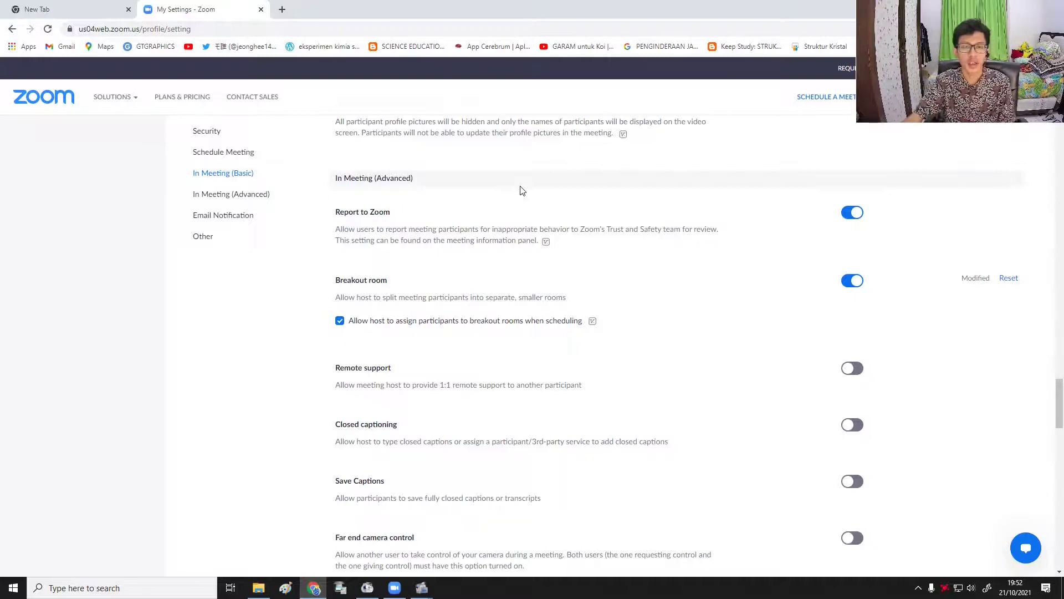
pyautogui.click(314, 587)
pyautogui.click(360, 267)
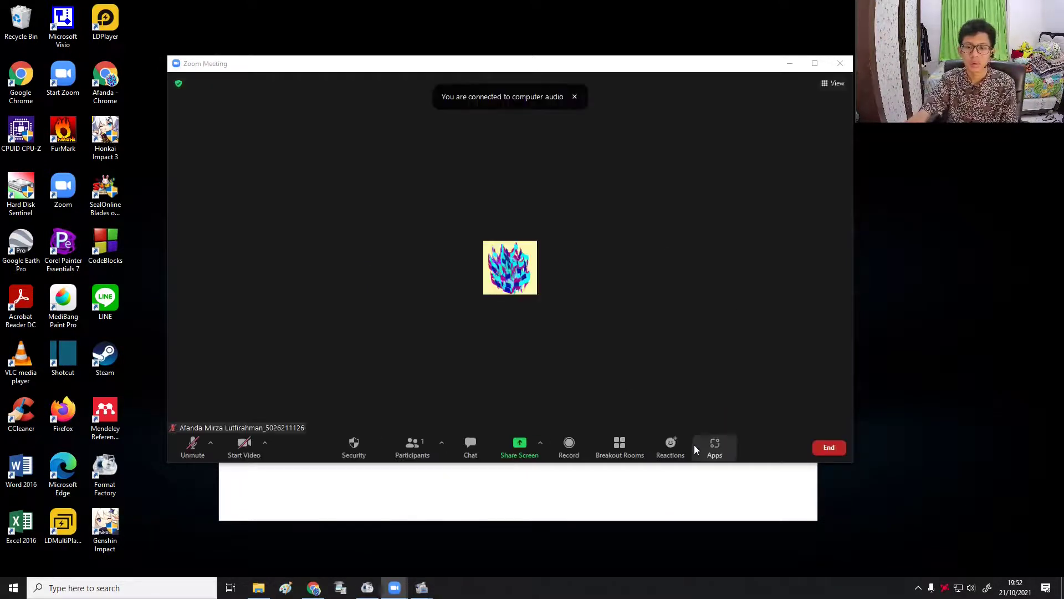
# Create 5 breakout rooms in the meeting with the option Let participants choose room
pyautogui.click(619, 447)
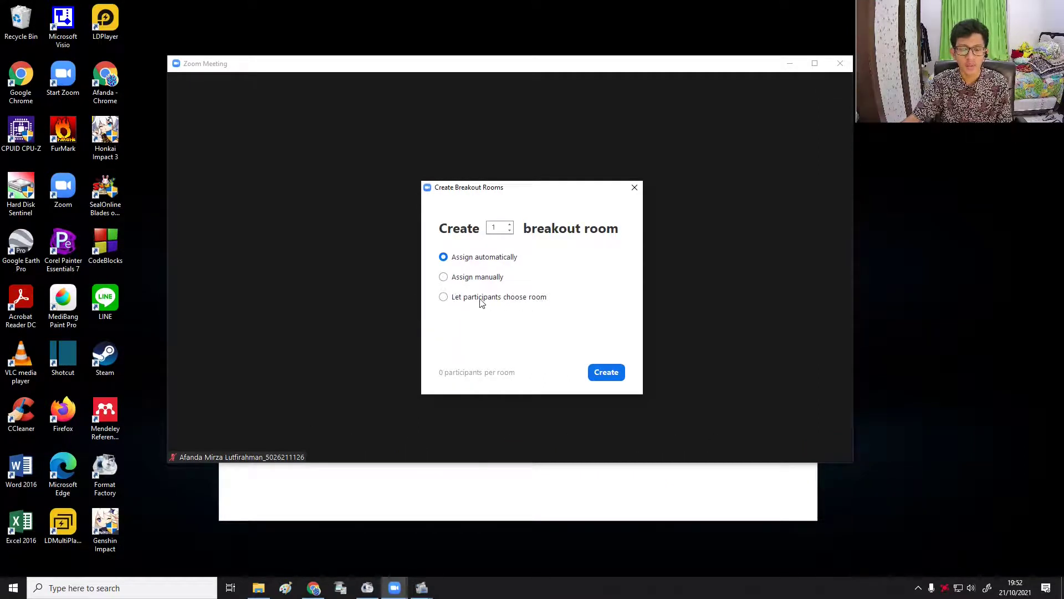
pyautogui.click(444, 278)
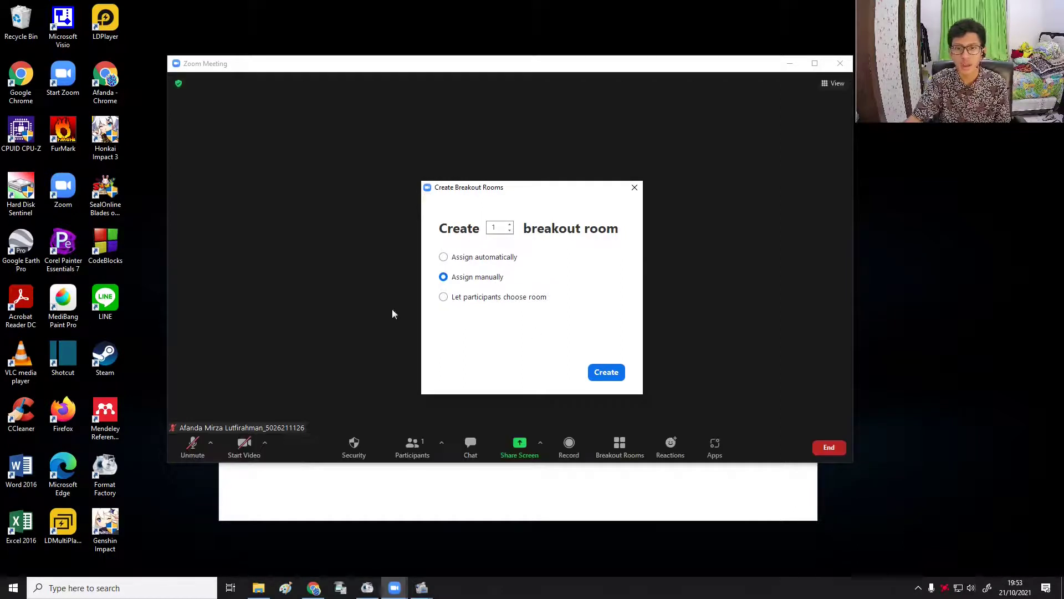
pyautogui.click(443, 297)
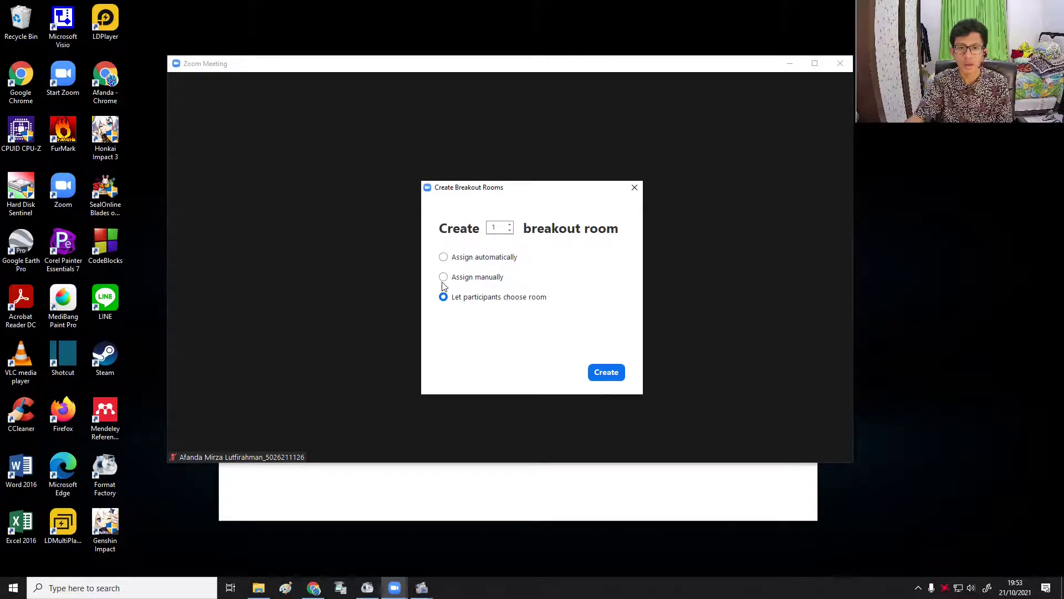
pyautogui.click(511, 224)
pyautogui.click(510, 225)
pyautogui.click(510, 224)
pyautogui.click(510, 224)
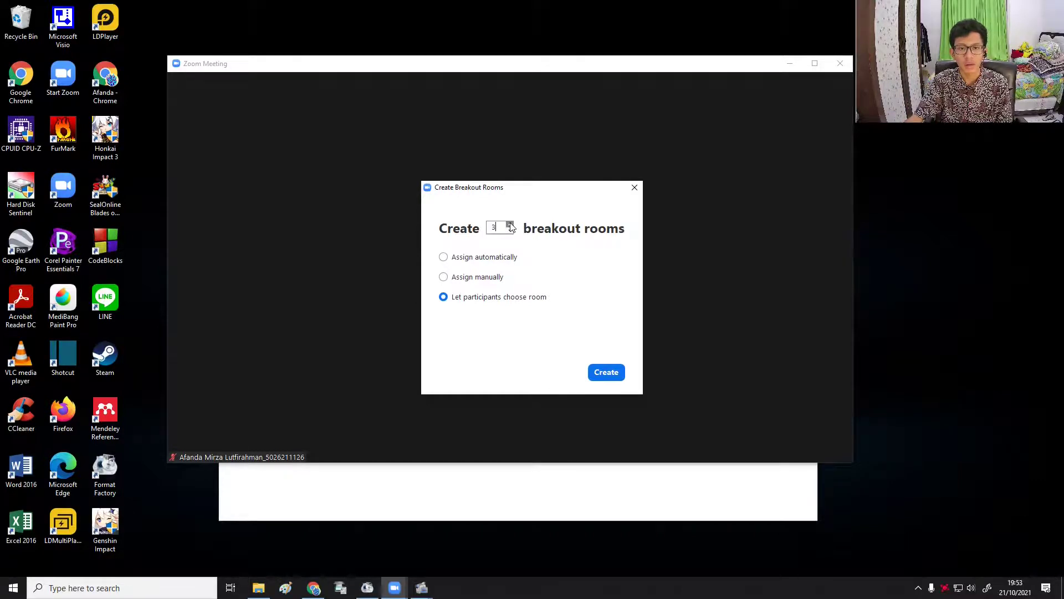
pyautogui.click(444, 277)
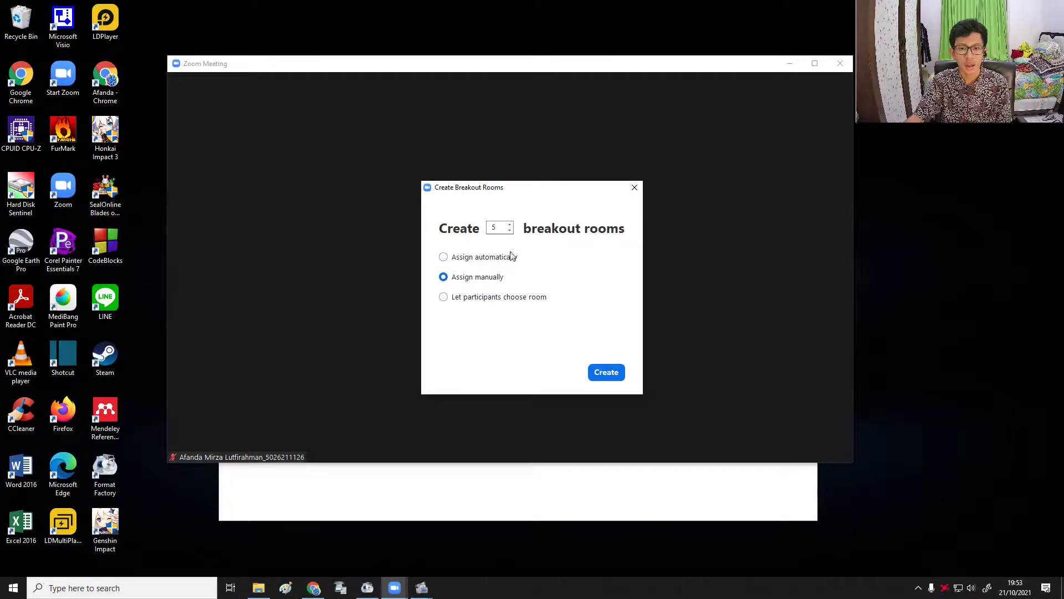
pyautogui.click(444, 297)
pyautogui.click(606, 372)
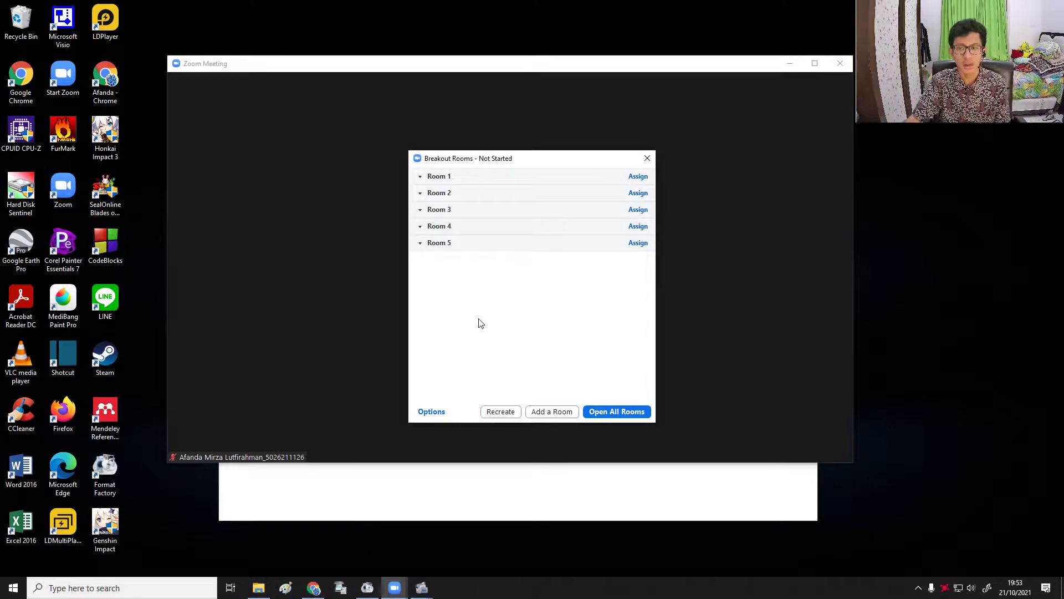
# Review the breakout room list, its options and the recreate settings without changing anything
pyautogui.moveTo(459, 184)
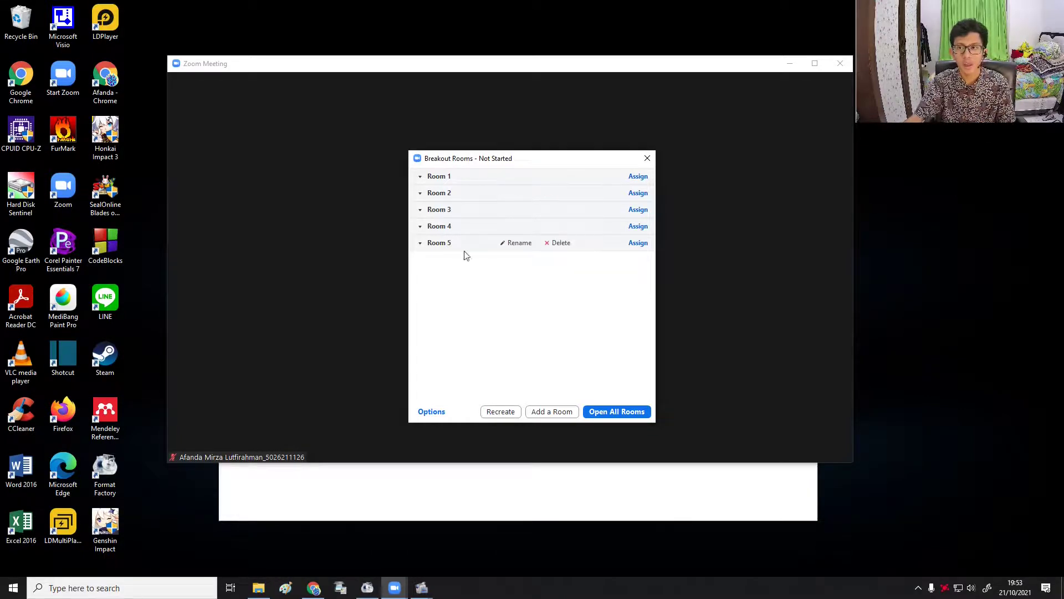
pyautogui.moveTo(440, 435)
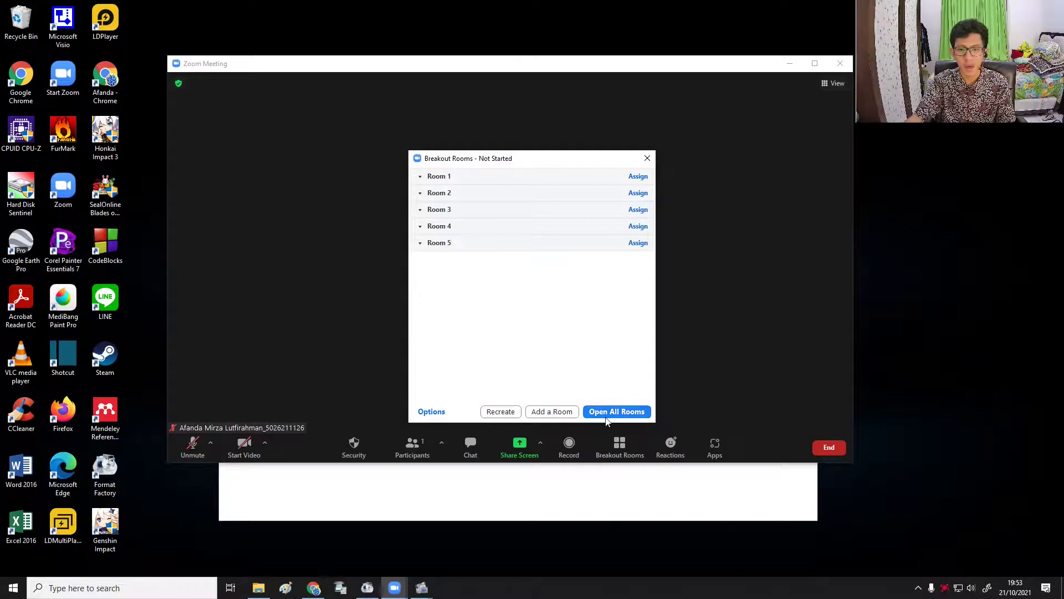
pyautogui.click(431, 411)
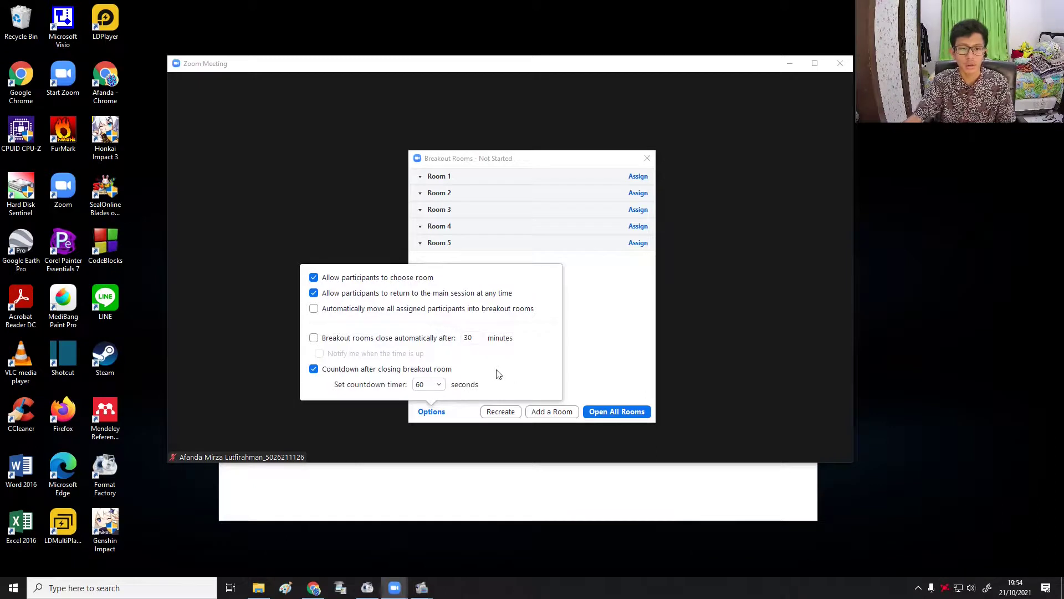
pyautogui.click(579, 349)
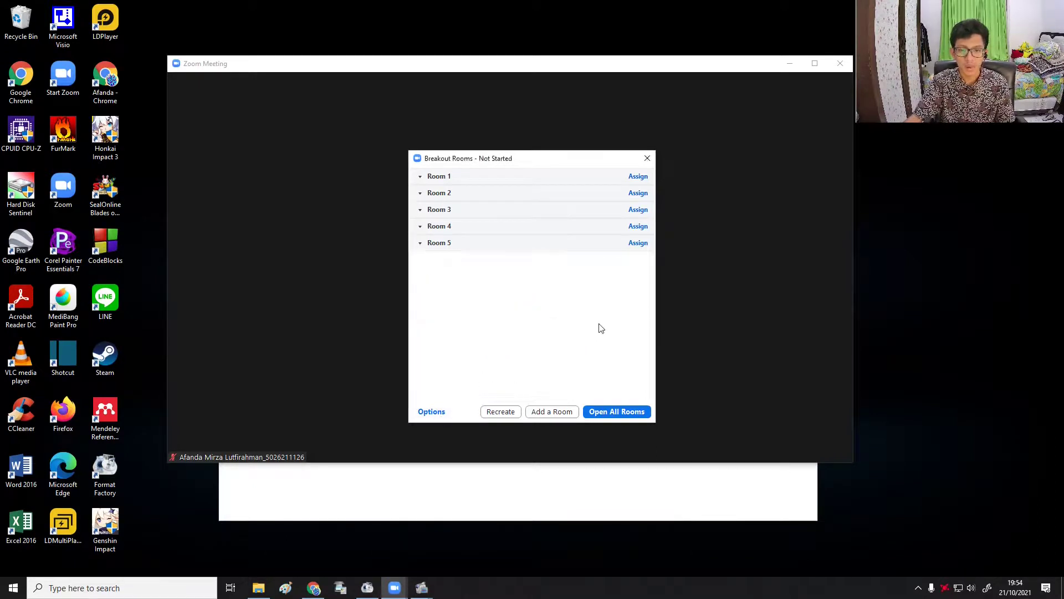
pyautogui.click(502, 413)
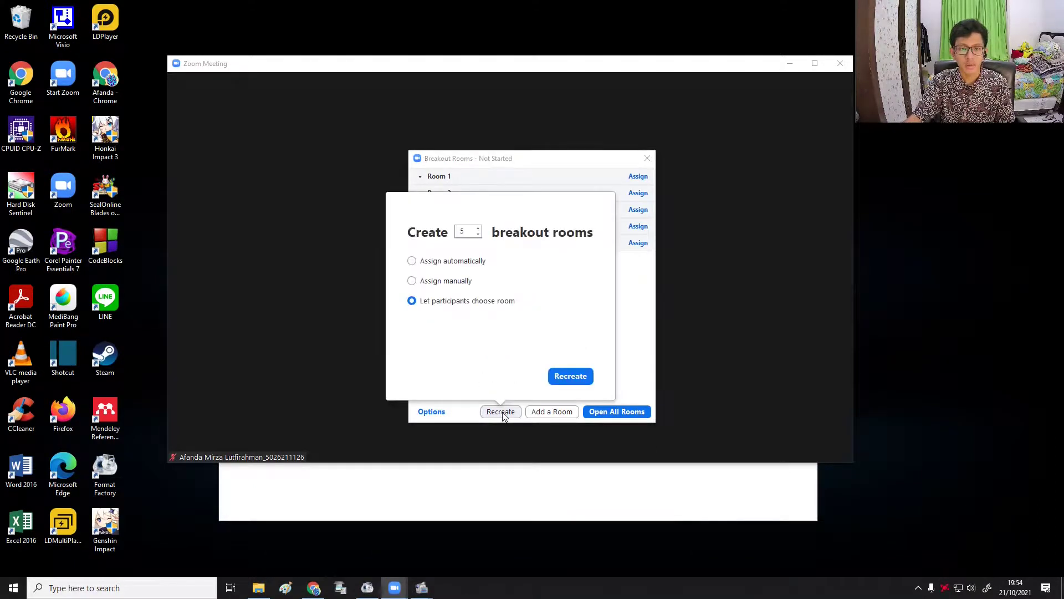
pyautogui.click(643, 333)
# Add one more breakout room to the list and open all rooms
pyautogui.click(559, 414)
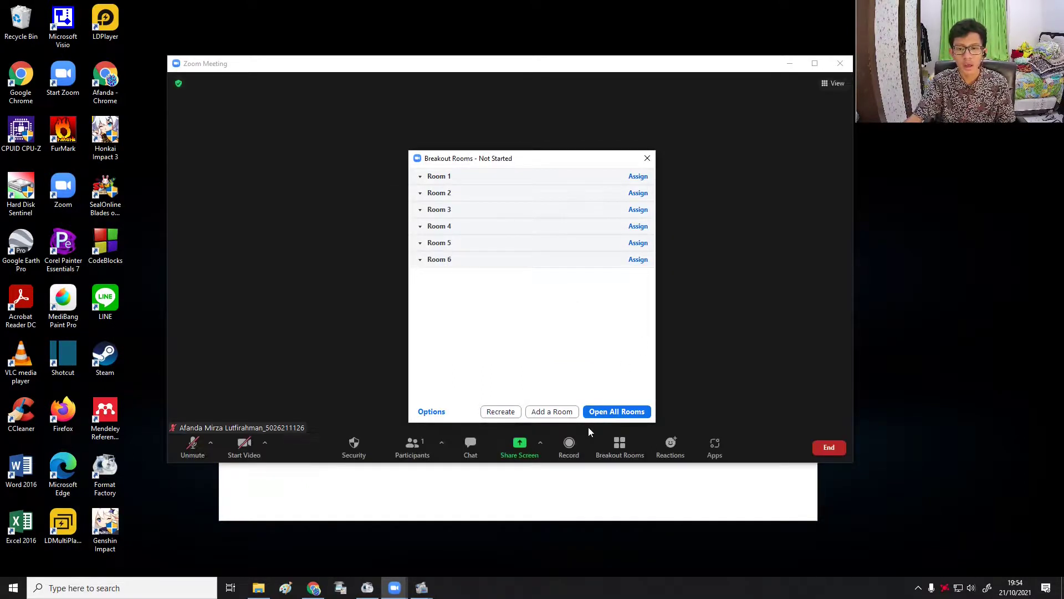
pyautogui.click(614, 411)
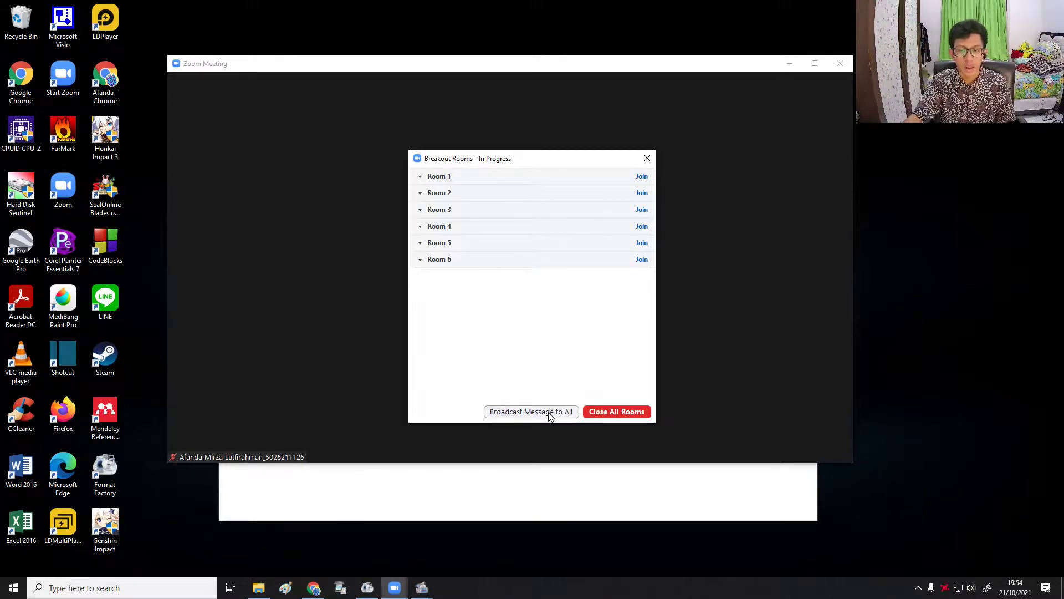
# Draft the message "Informasi breakout room akan berakhir" for broadcast to all rooms, then dismiss it without sending
pyautogui.click(550, 417)
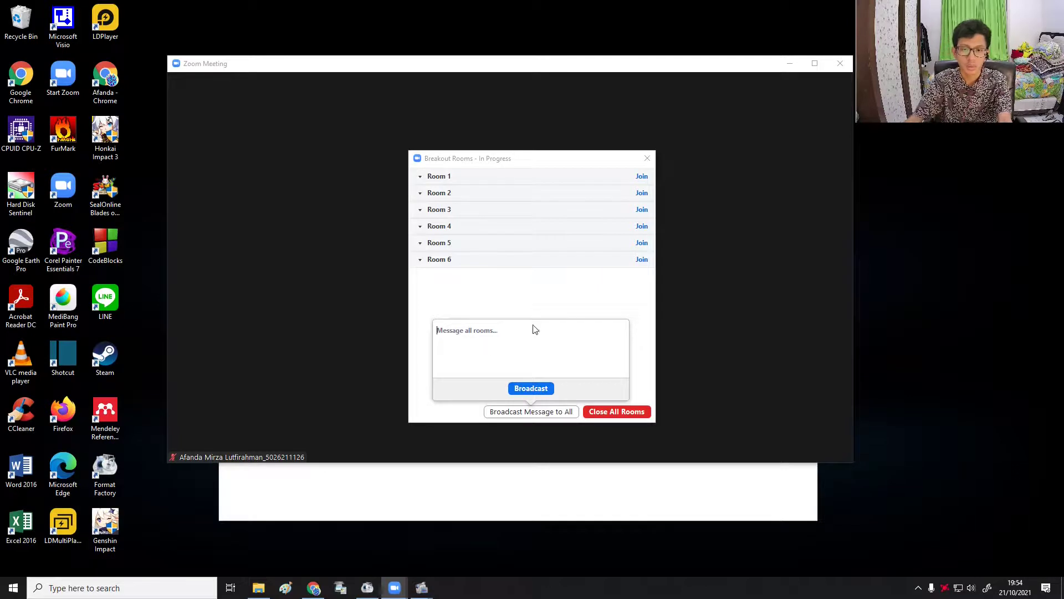
pyautogui.write('In')
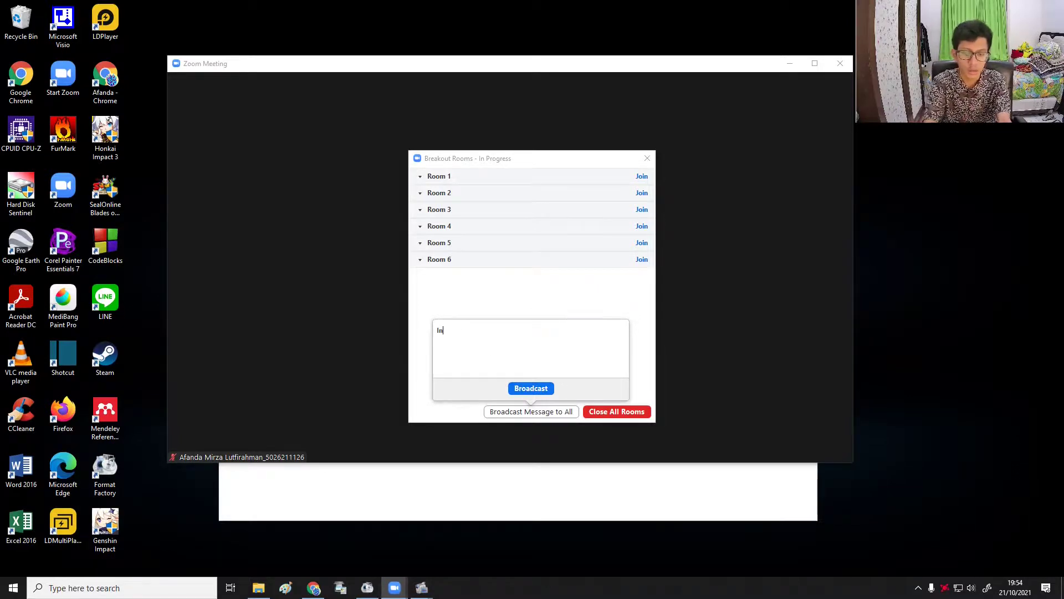
pyautogui.write('formasi ')
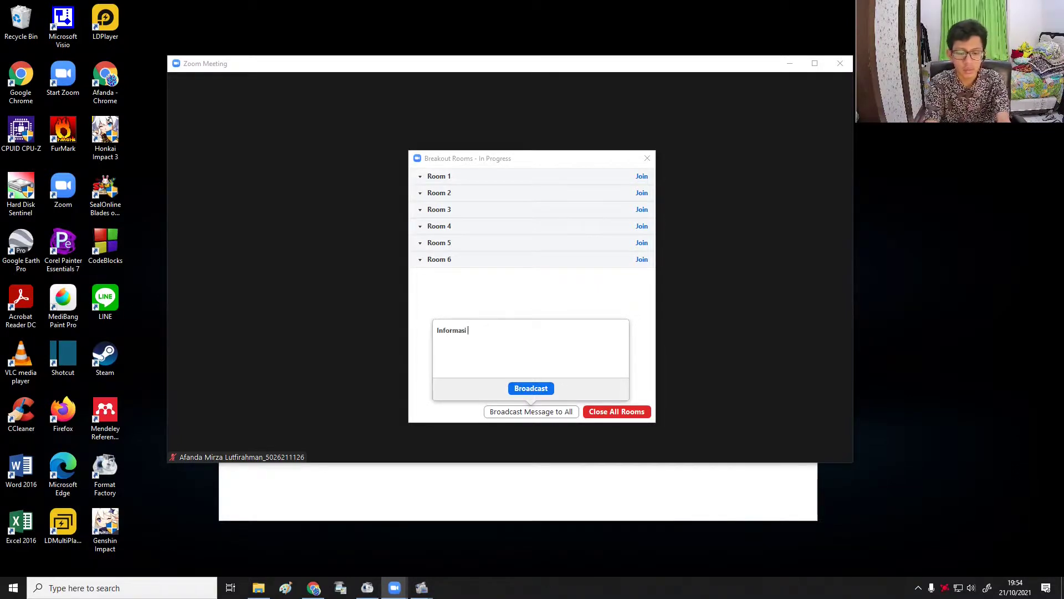
pyautogui.write('breakout room')
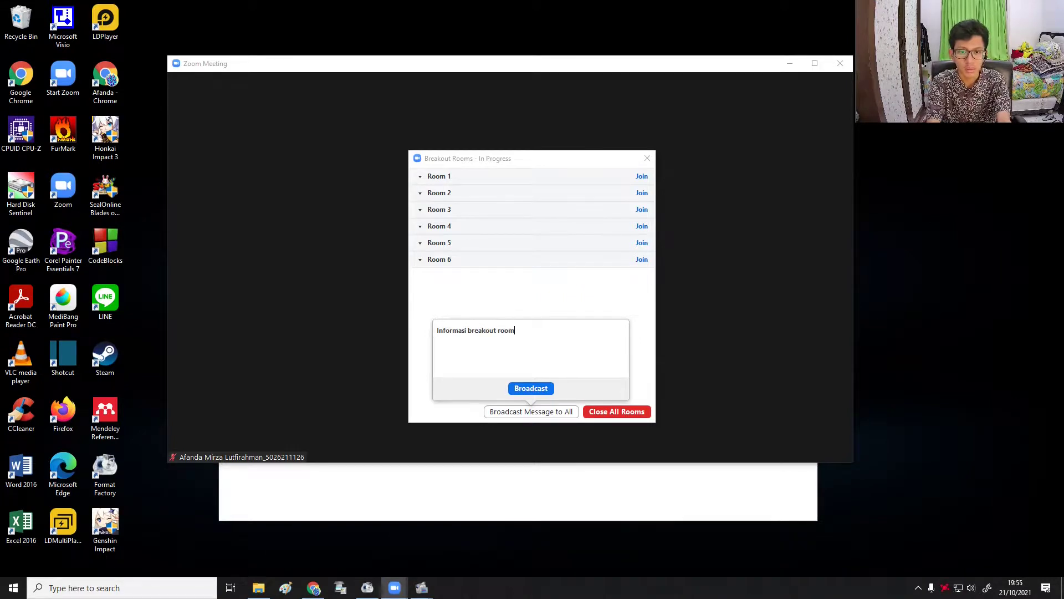
pyautogui.write(' akan berak')
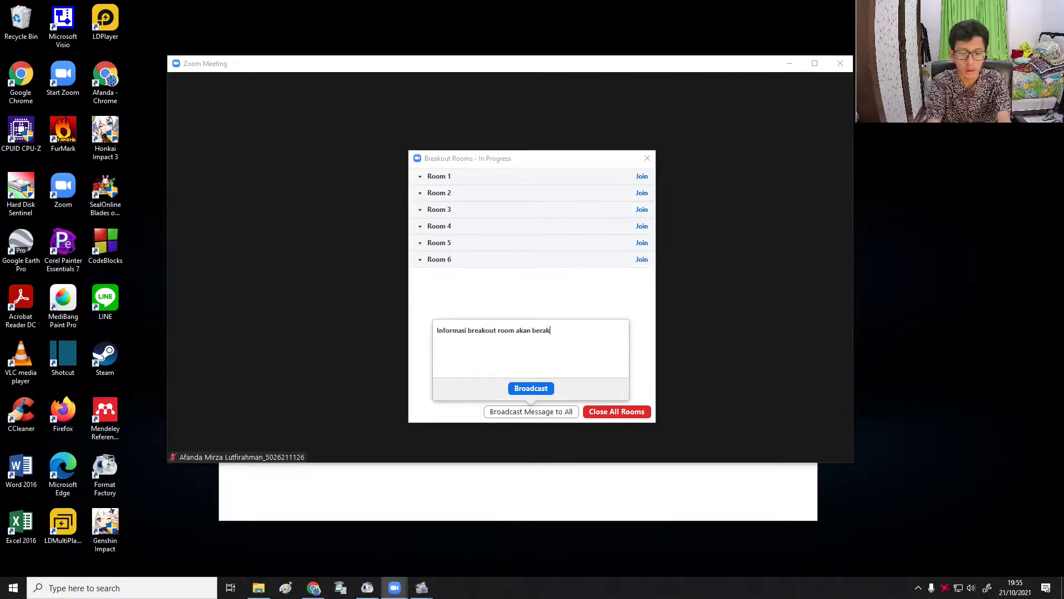
pyautogui.write('hir')
pyautogui.click(580, 304)
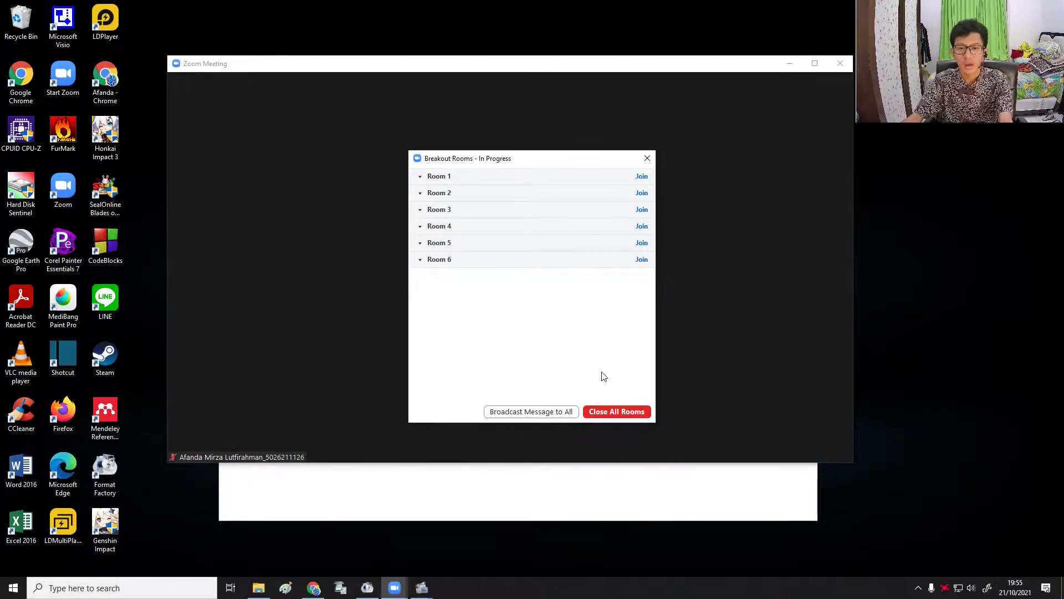
# Close all the open breakout rooms and dismiss the Breakout Rooms window
pyautogui.click(631, 417)
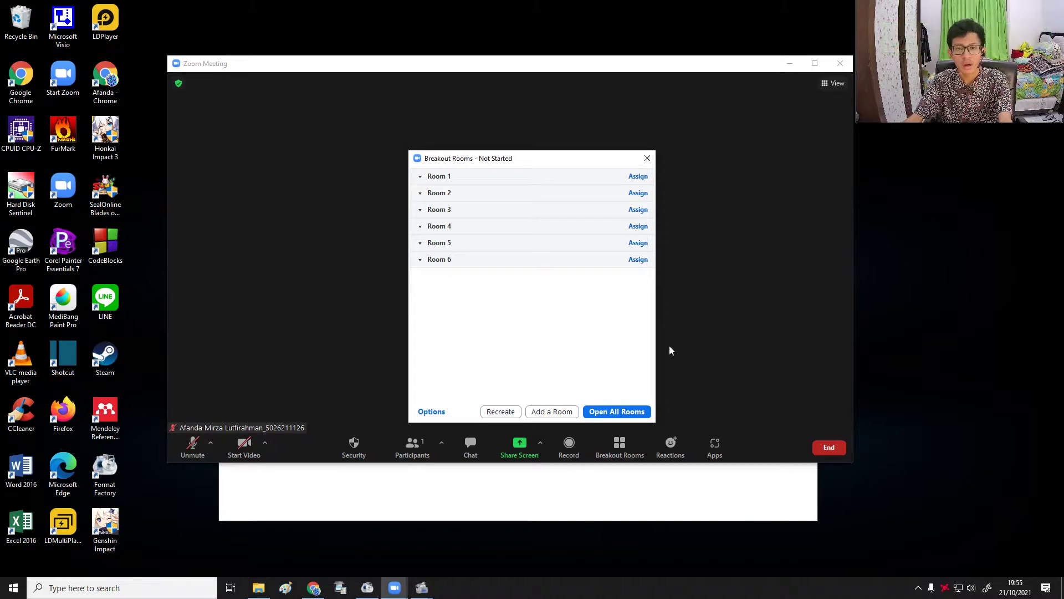
pyautogui.click(645, 162)
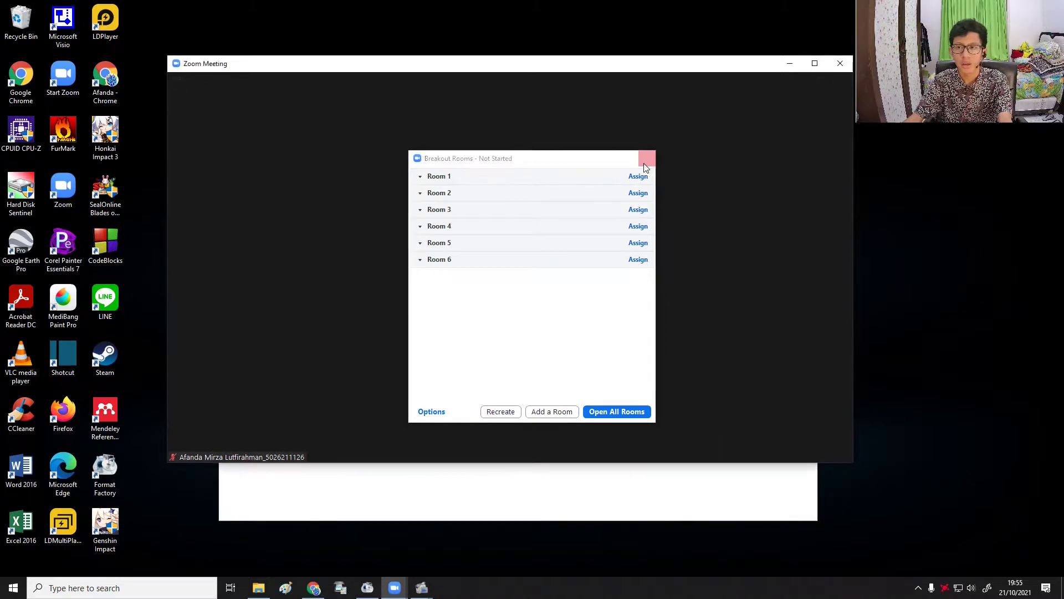